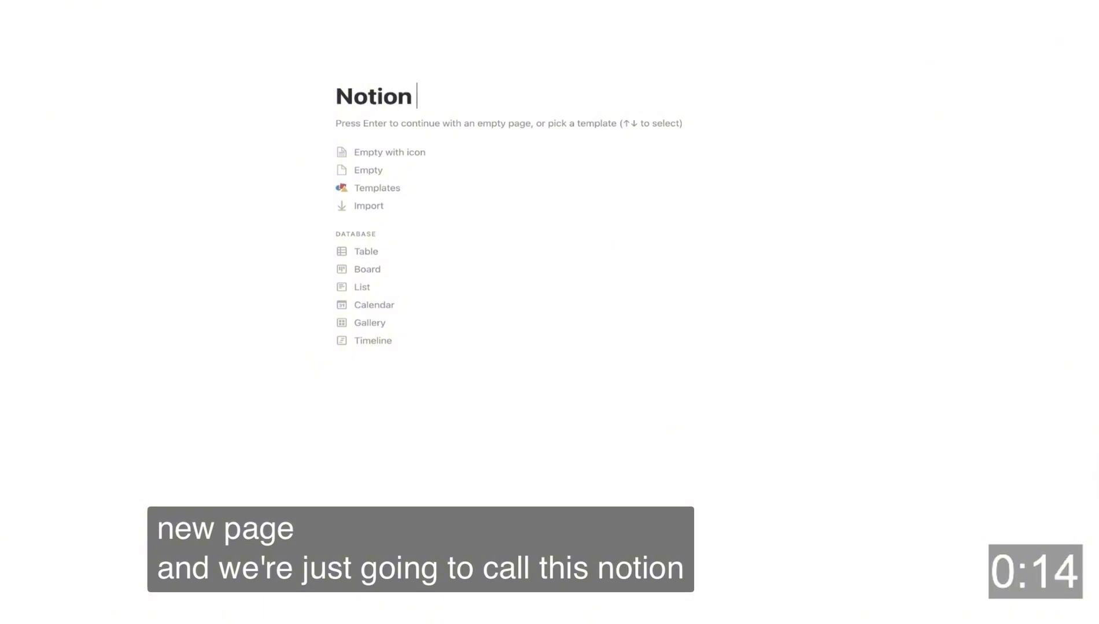
Complete the page title as "Notion Explained" and embed a sub-page titled "New Page" in it.
text(Explained)
key(Return)
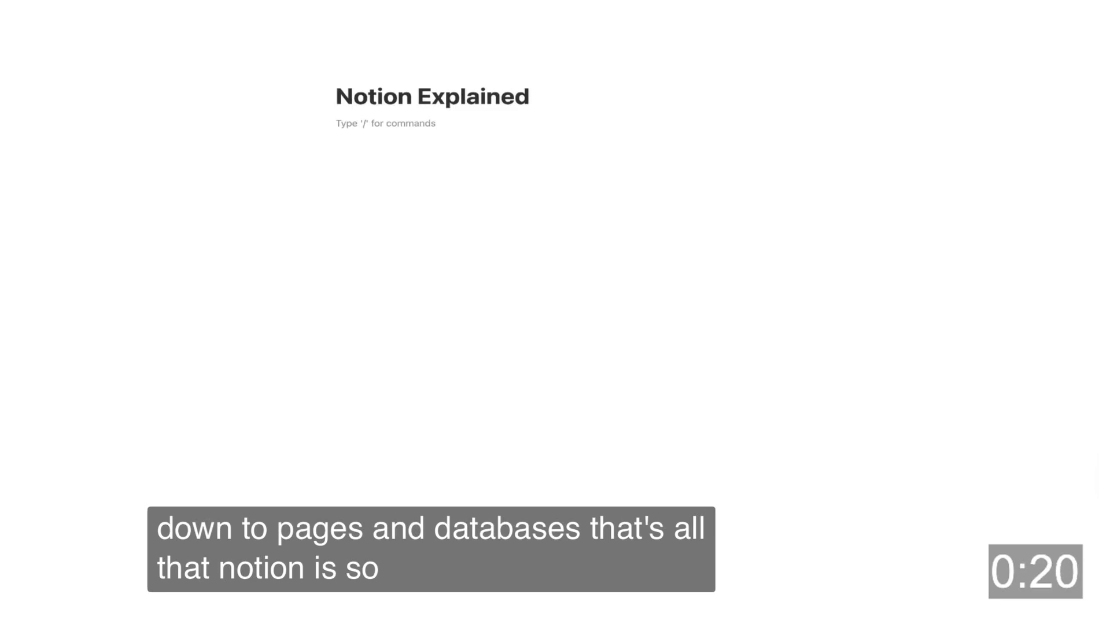
text(/page)
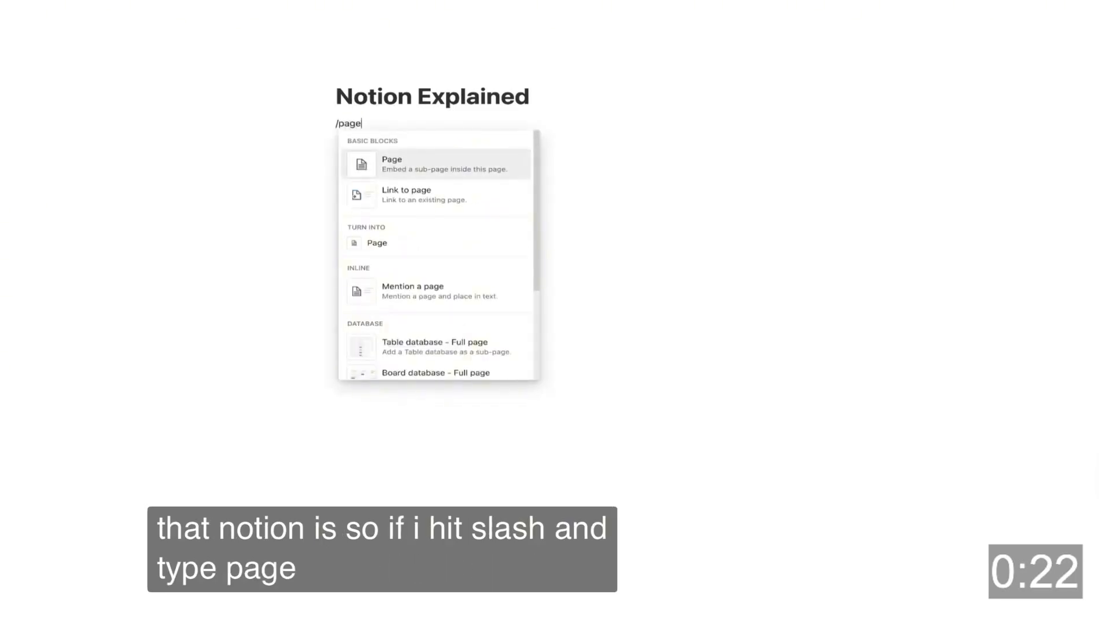
key(Return)
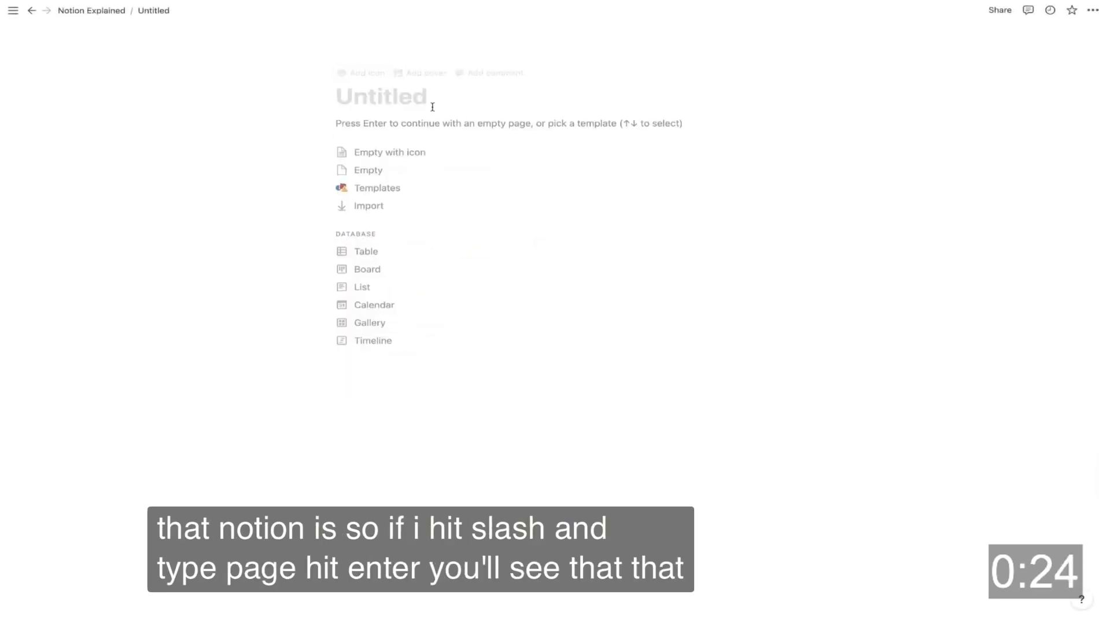
text(New Page)
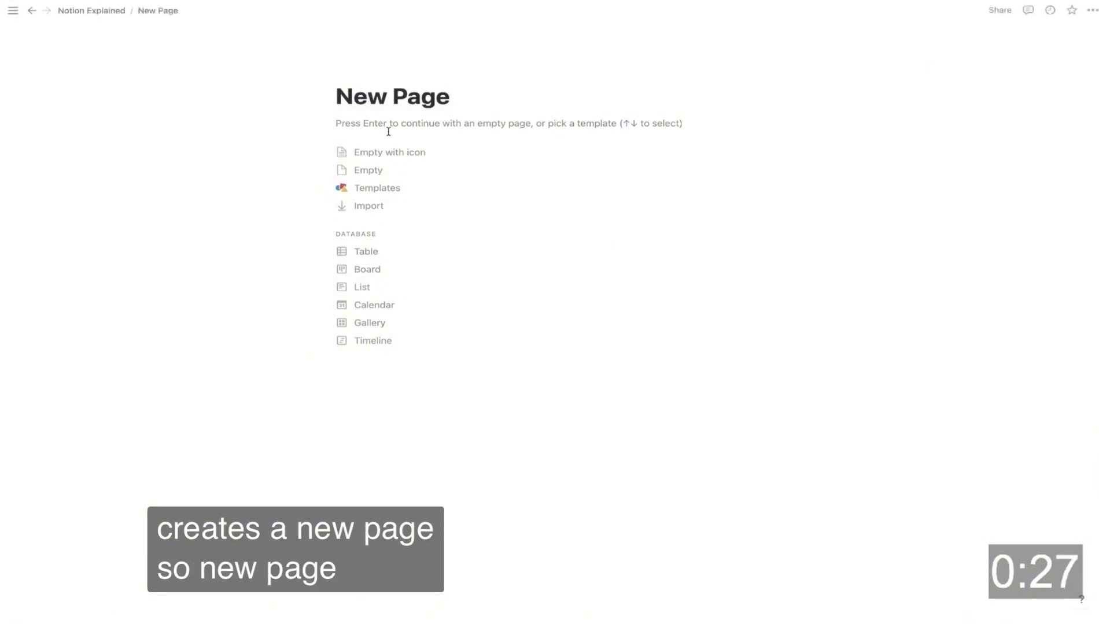
key(Return)
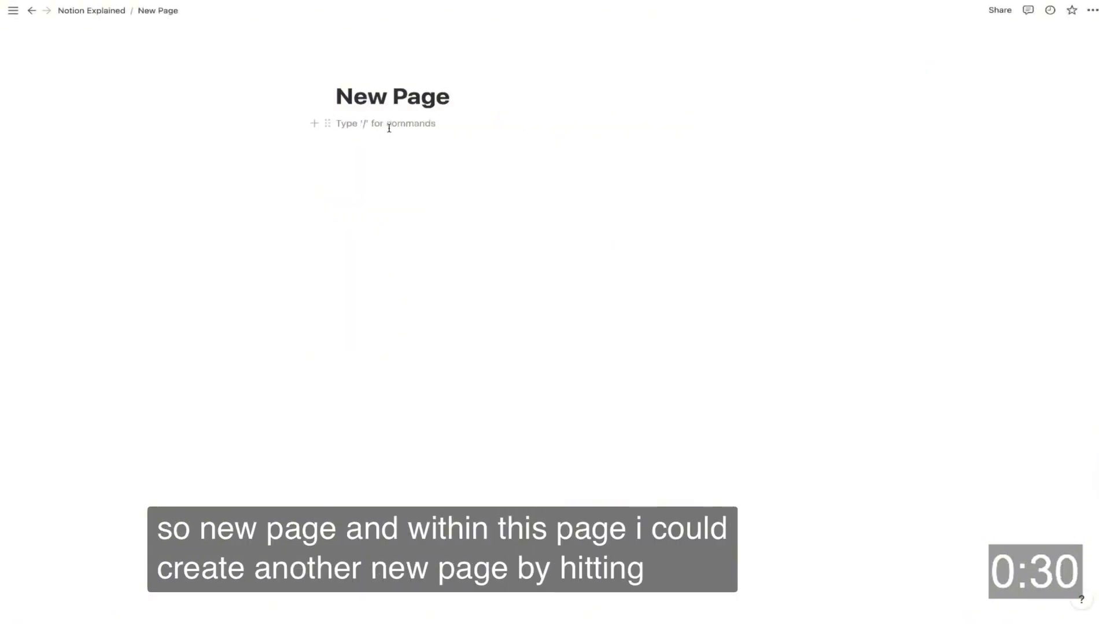
Embed another sub-page titled "Page" inside New Page.
text(/page)
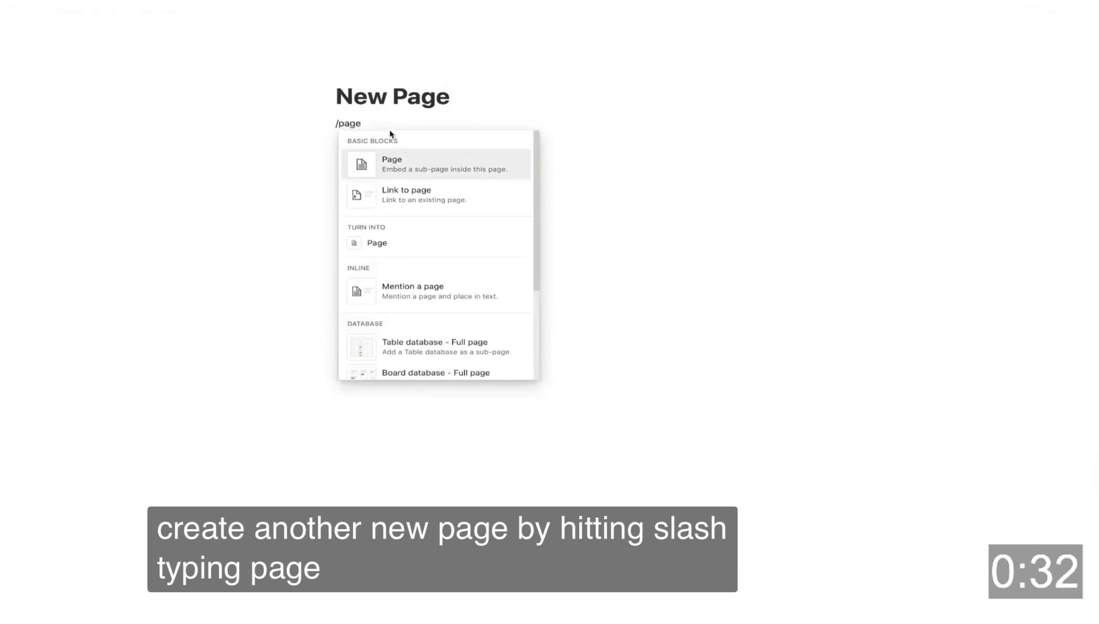
key(Return)
text(P)
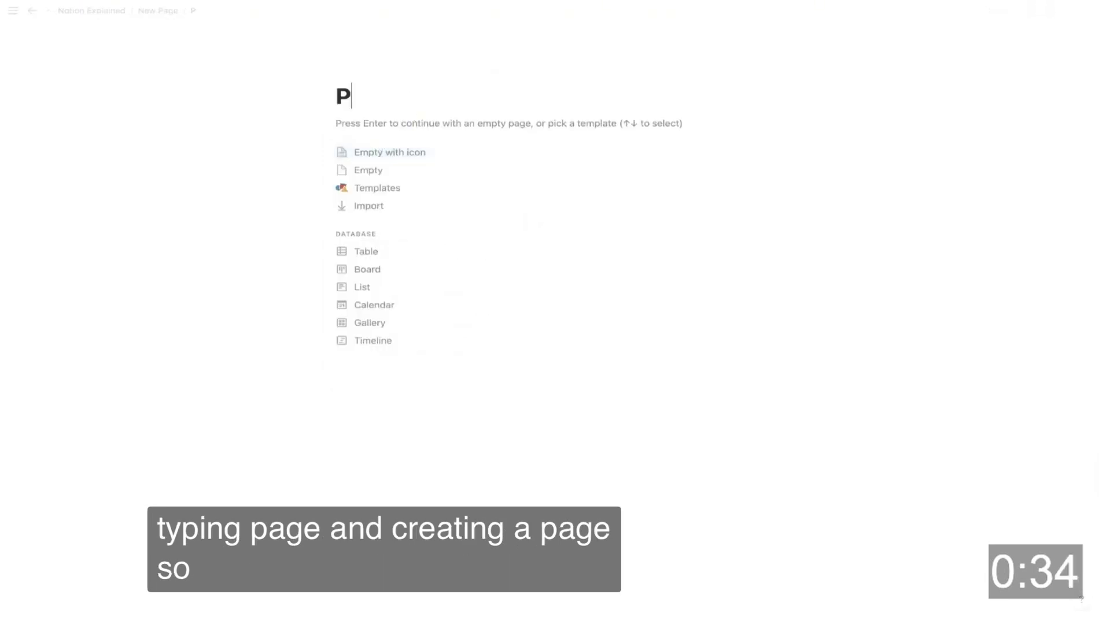
text(age)
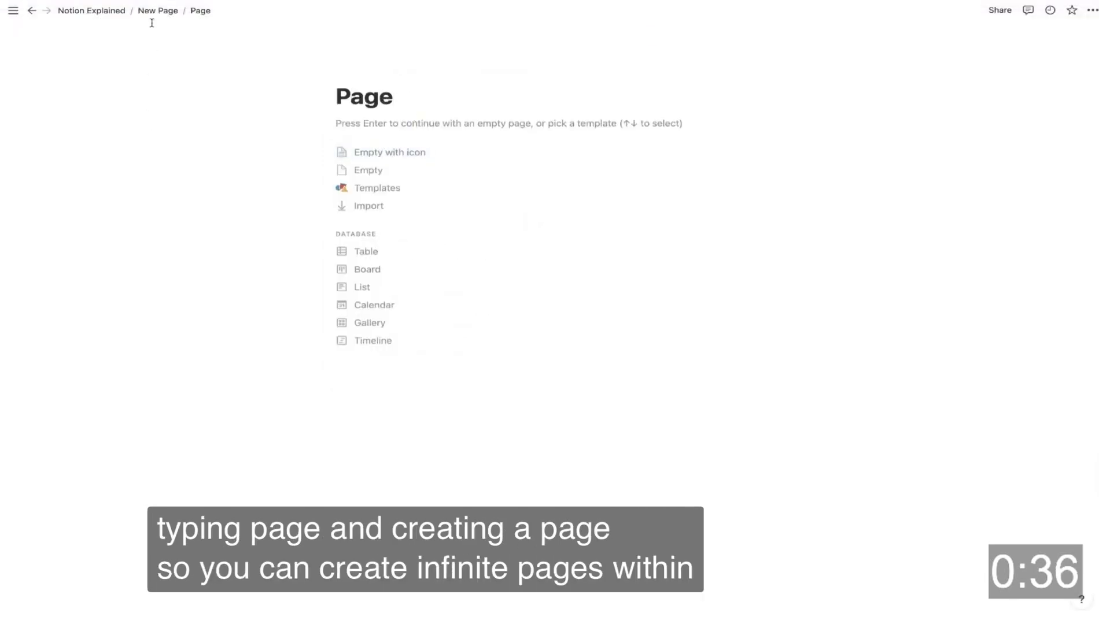
Trace the page hierarchy up to Notion Explained, down to the nested Page, and back to Notion Explained.
click(157, 11)
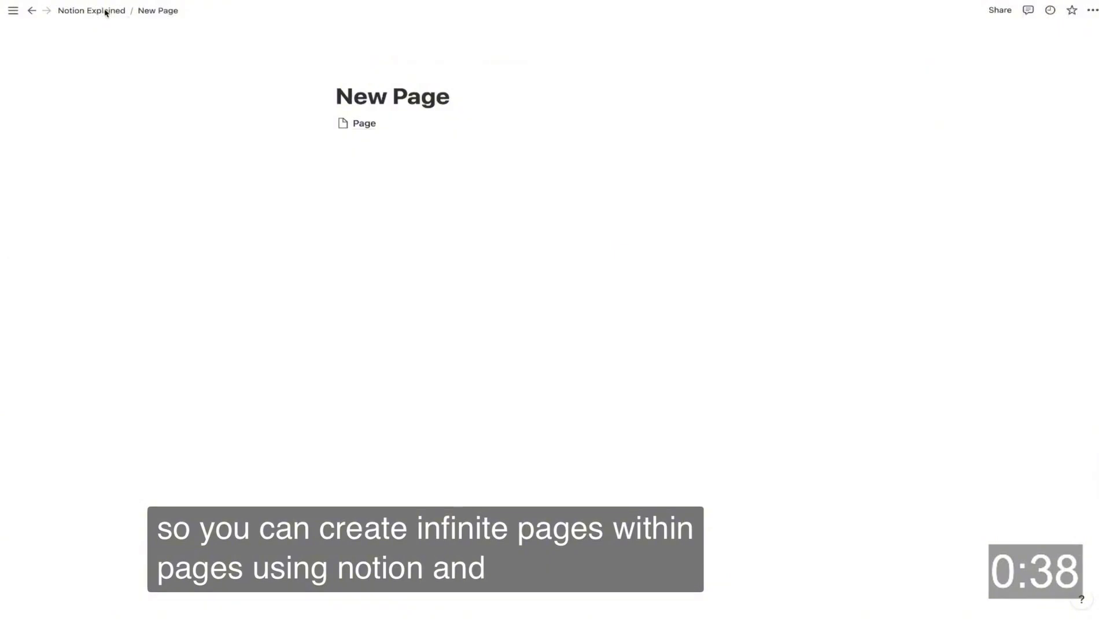
click(106, 12)
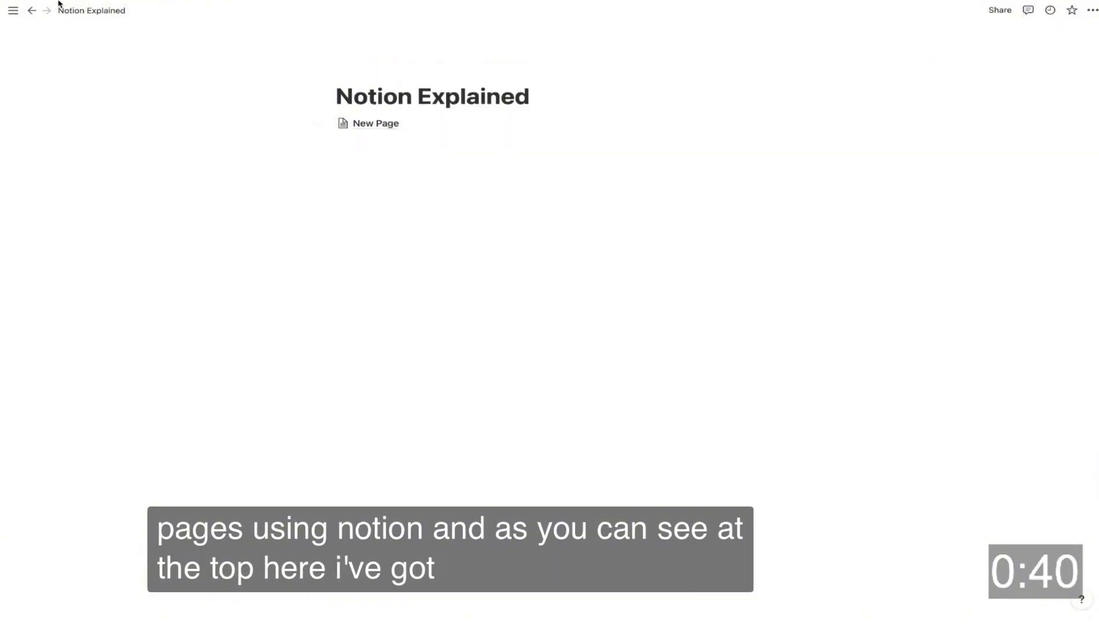
click(373, 124)
click(359, 123)
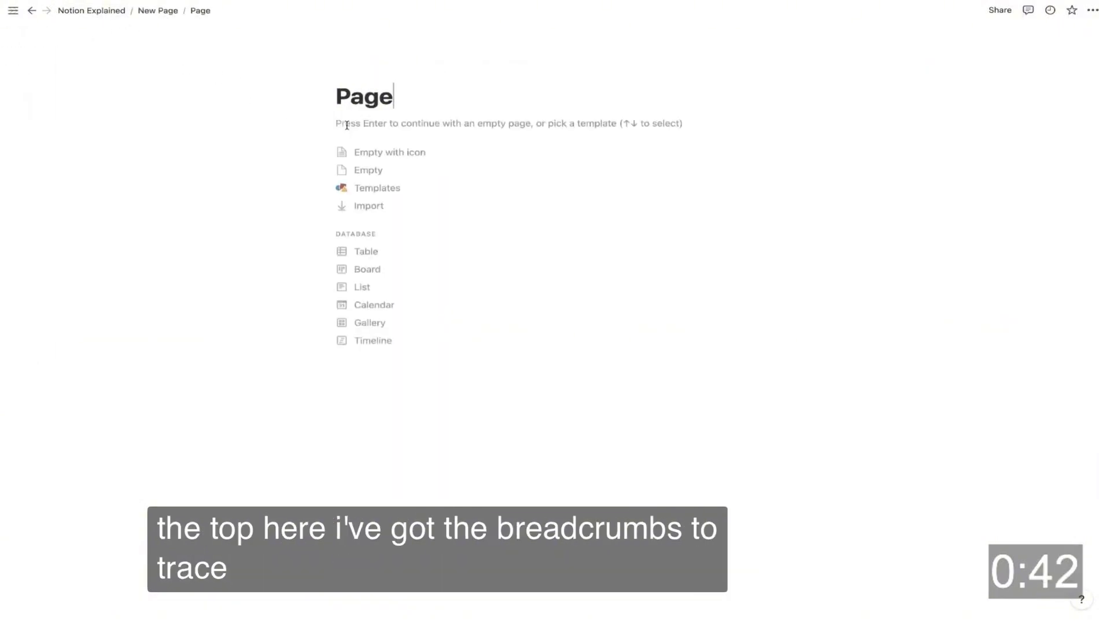
click(98, 15)
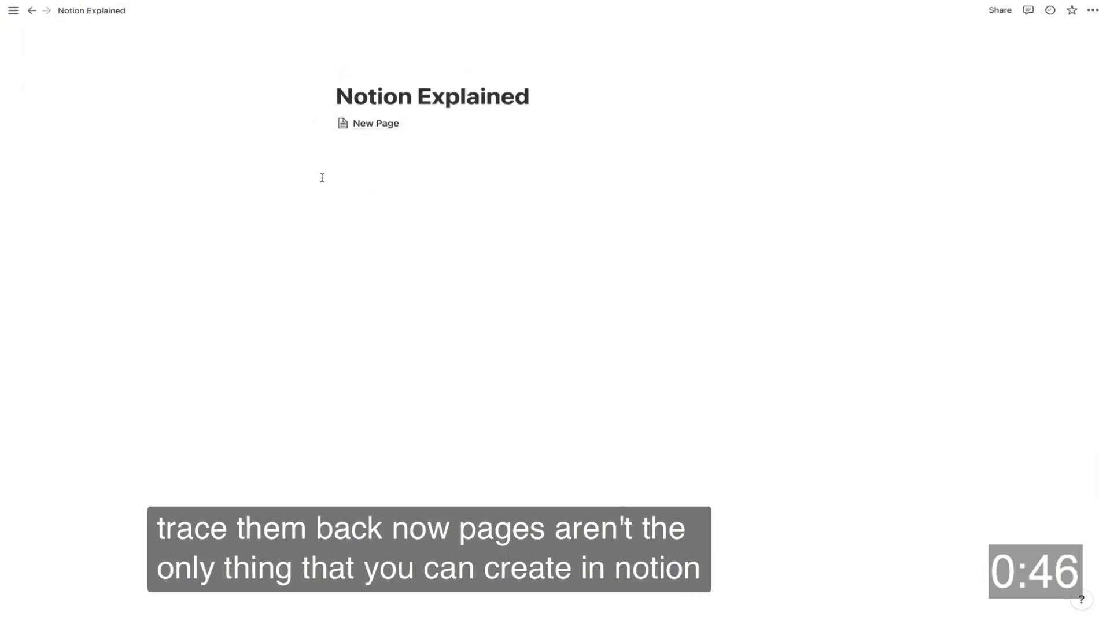
Open the nested Page by way of New Page and start its empty body.
click(346, 150)
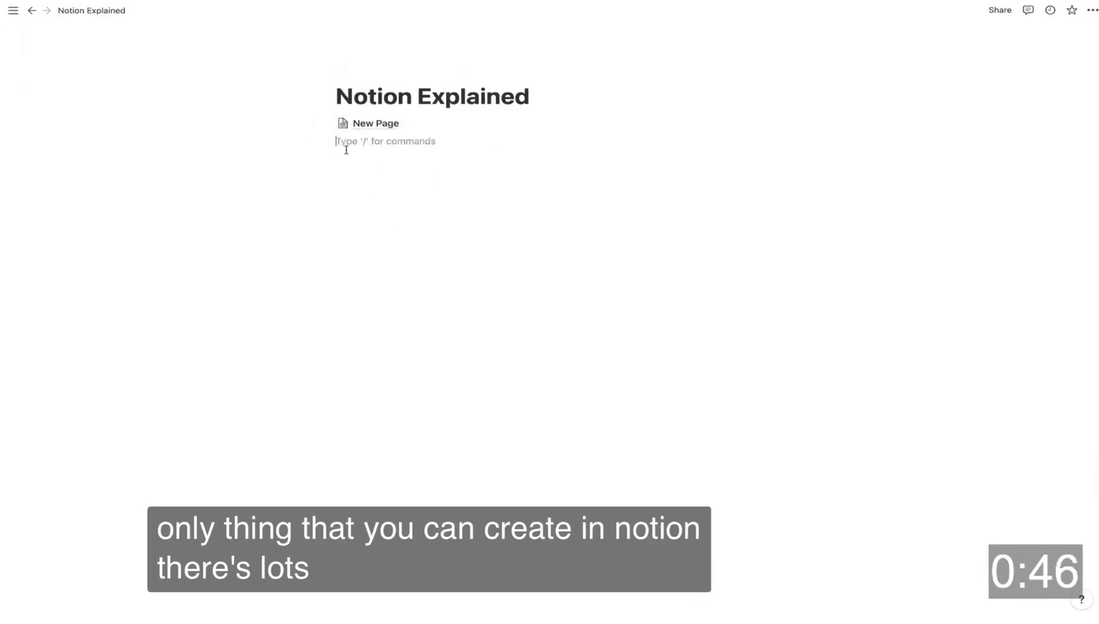
click(365, 124)
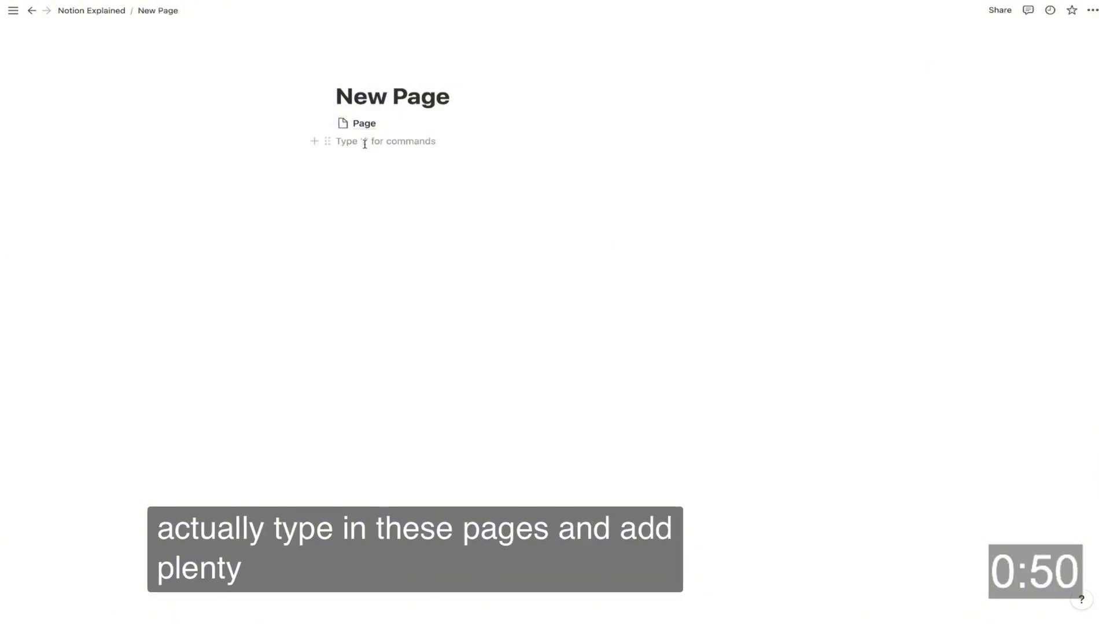
click(373, 124)
click(373, 166)
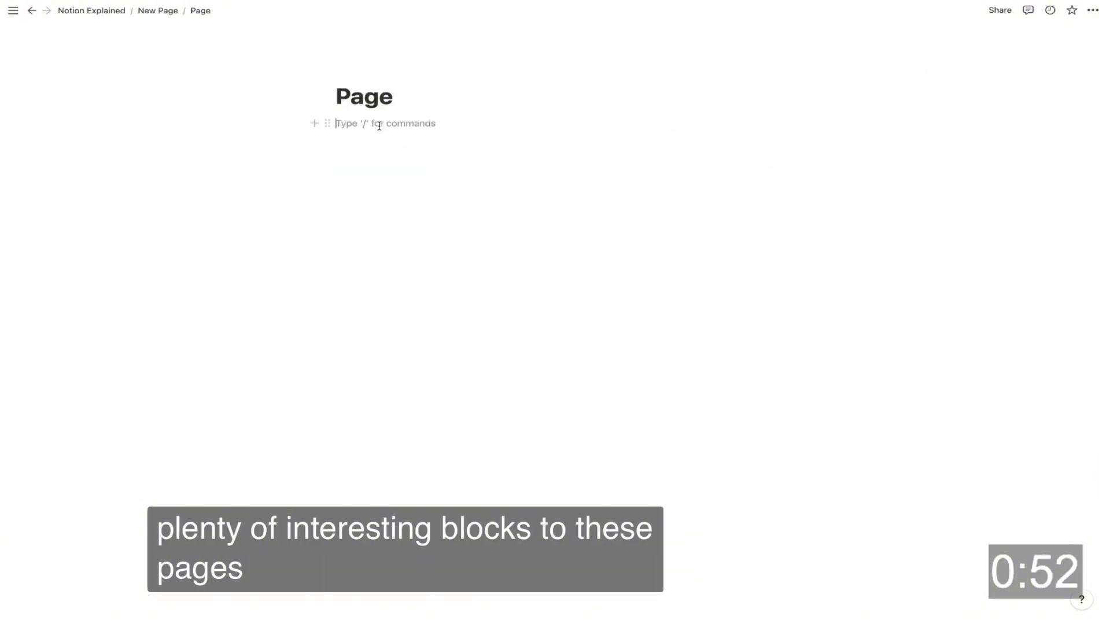
Insert a to-do list item reading "Basic To-Do", check it off and end the list below it.
text(/)
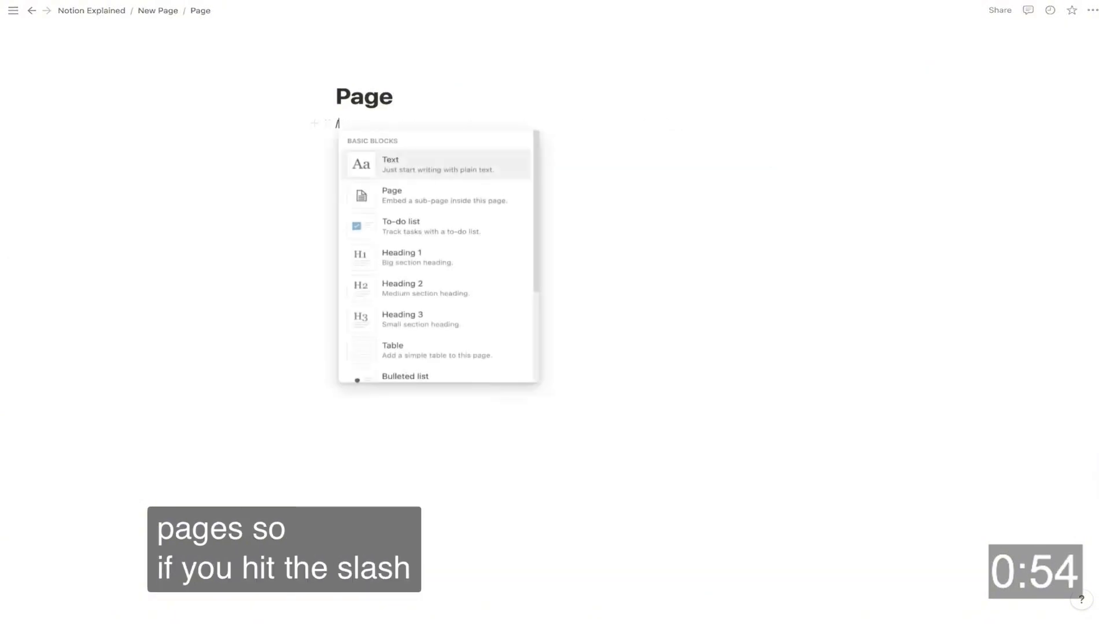
scroll(379, 208, down, 3)
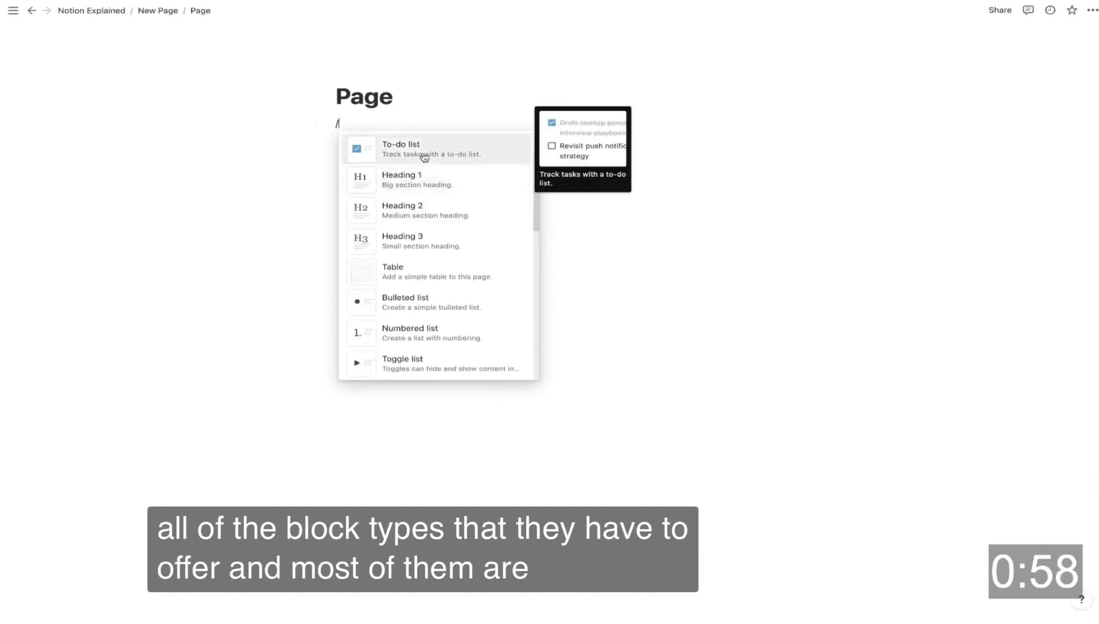
click(424, 152)
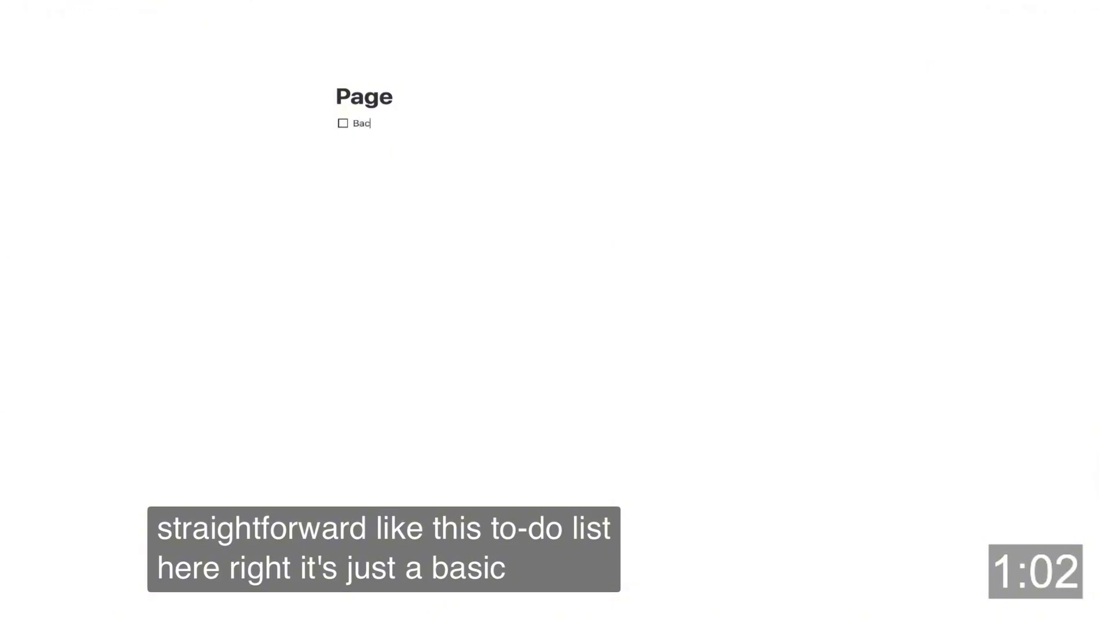
text(Basic To-Do)
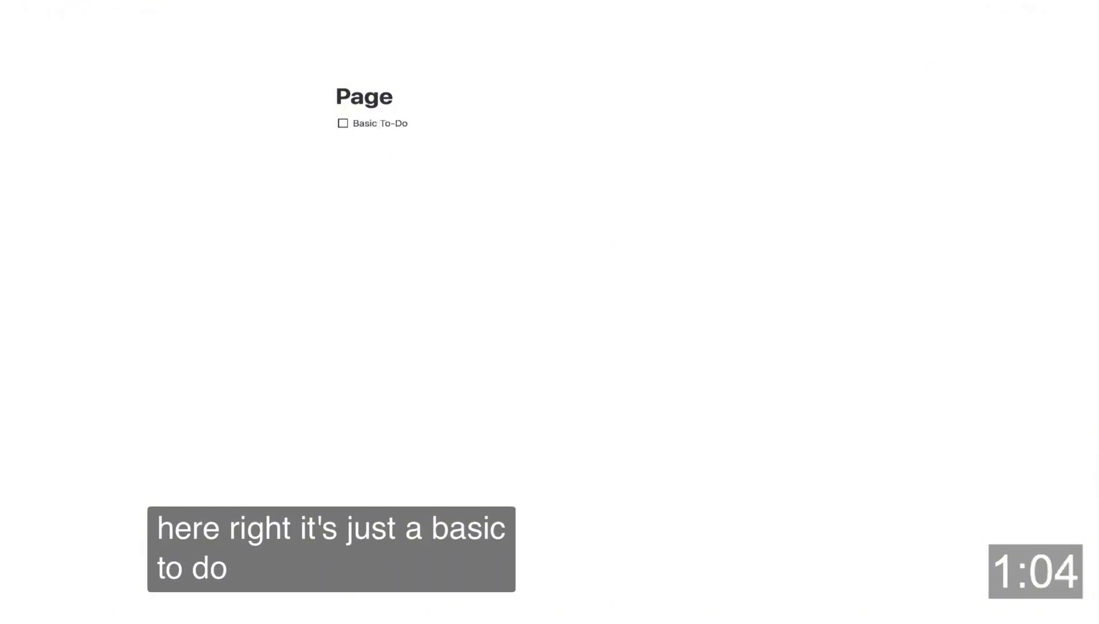
click(343, 123)
key(Return)
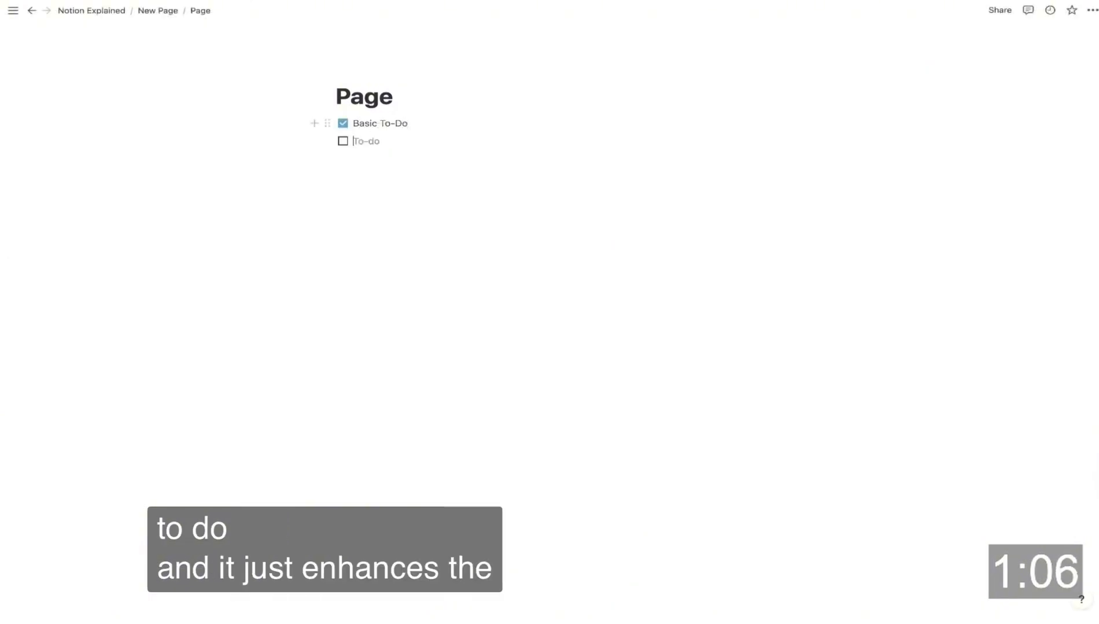
key(Return)
Browse the block types and insert a Heading 3 block reading "Heading 3" below the to-do.
text(/)
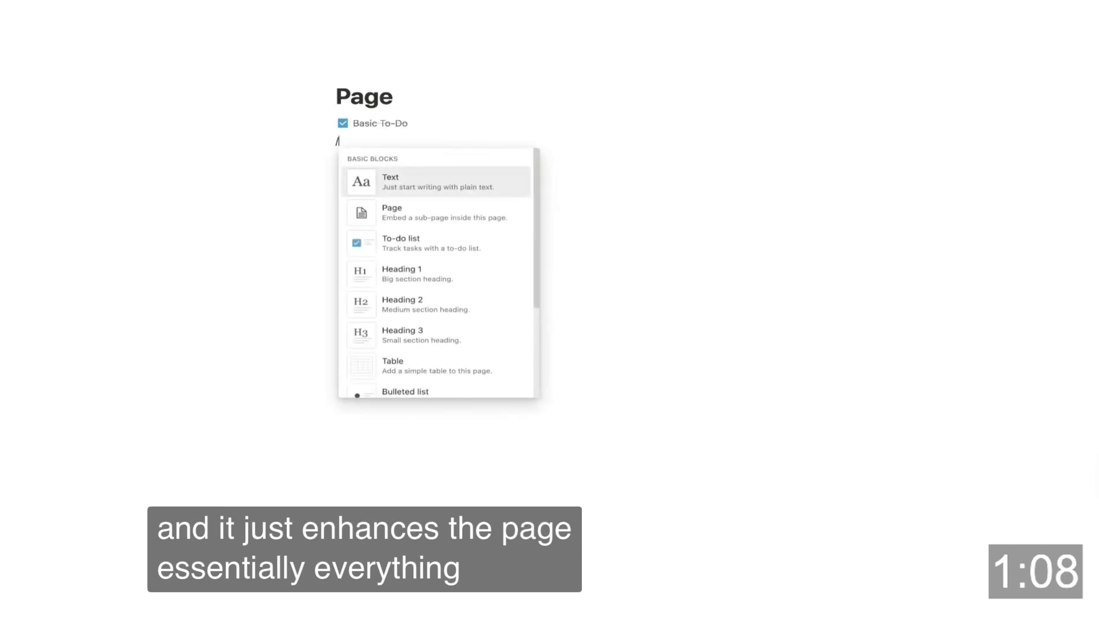
scroll(405, 289, down, 3)
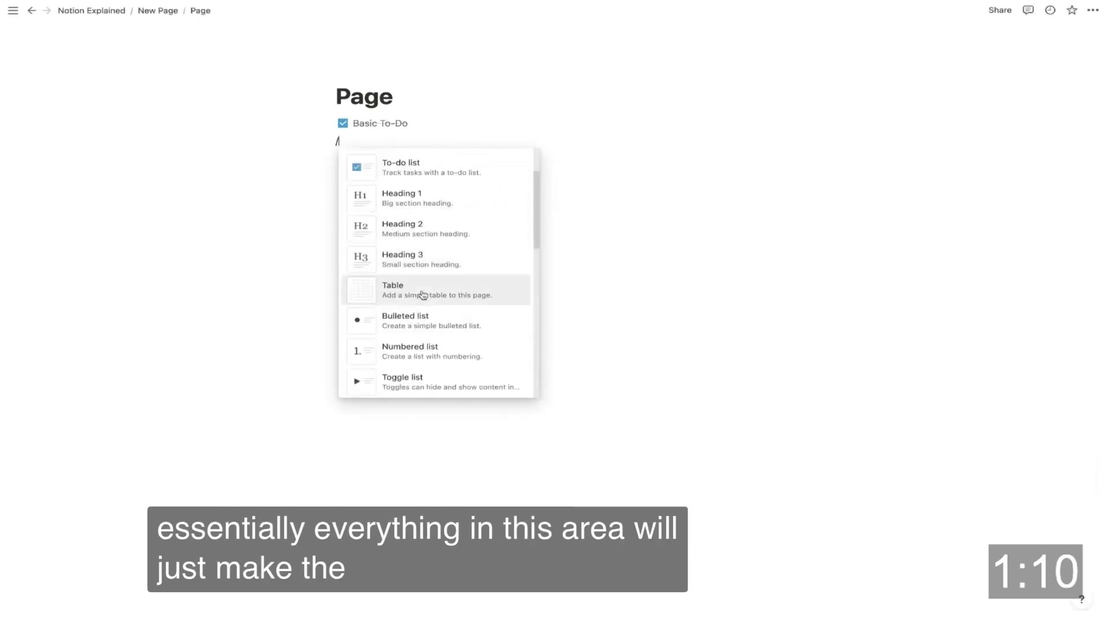
scroll(460, 335, down, 3)
scroll(448, 301, up, 4)
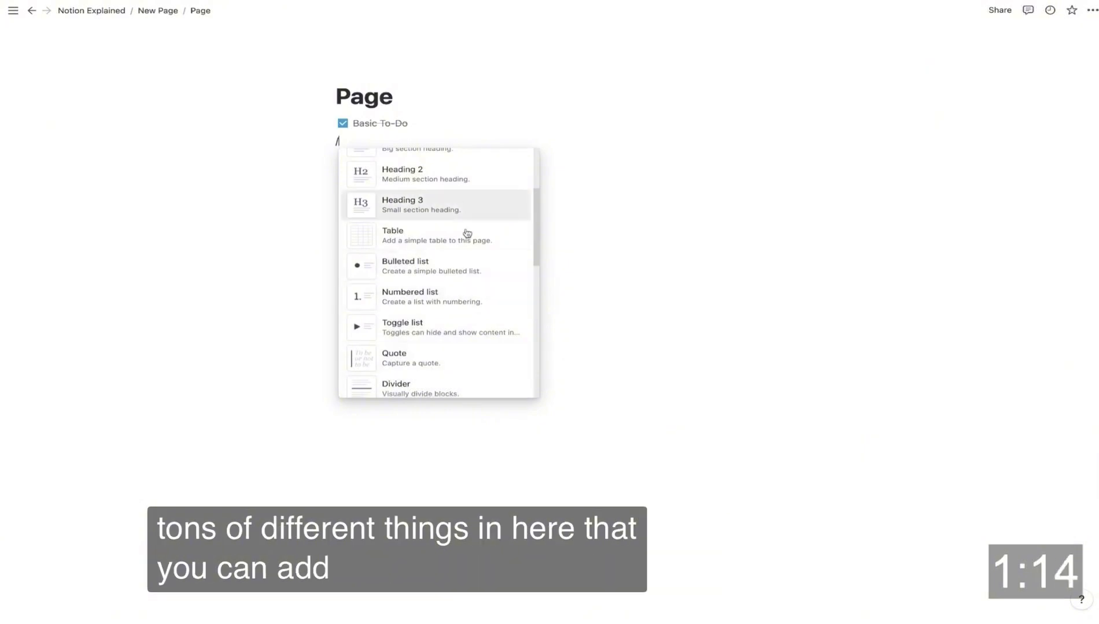
scroll(387, 292, down, 1)
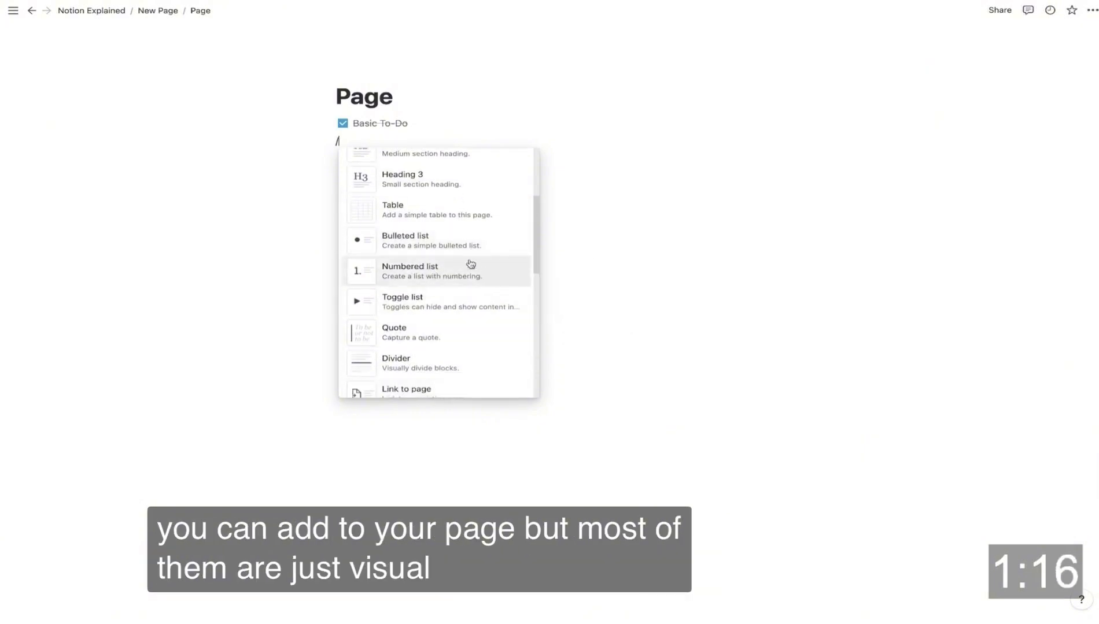
click(444, 194)
text(Head)
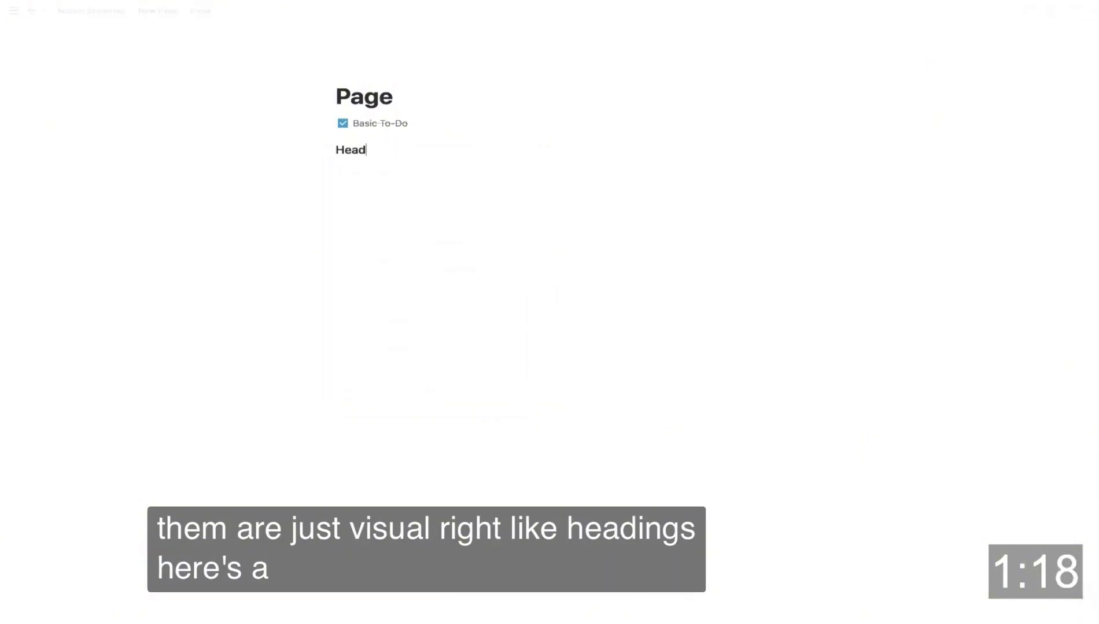
Insert a simple table below the heading and extend it to four columns and four rows.
text(/)
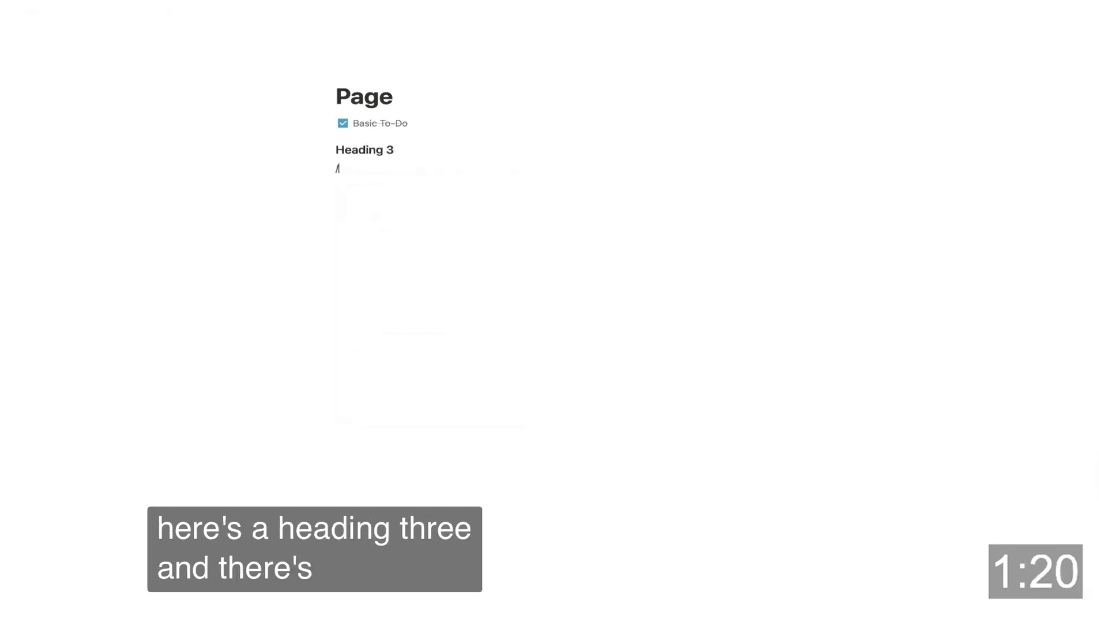
scroll(421, 240, down, 5)
click(410, 212)
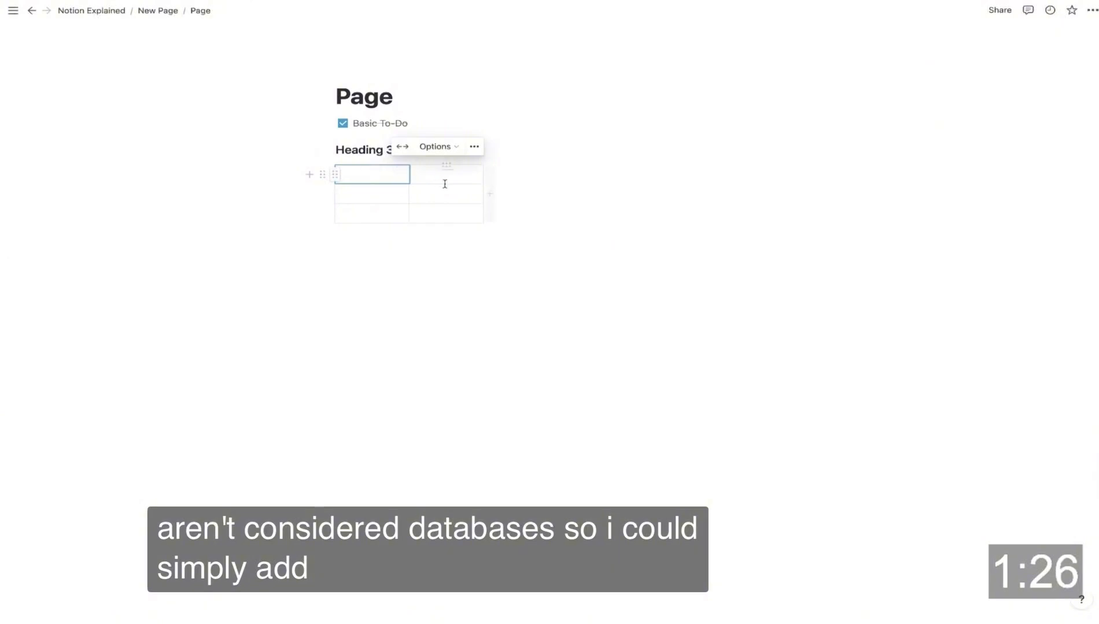
click(492, 181)
click(564, 198)
click(486, 229)
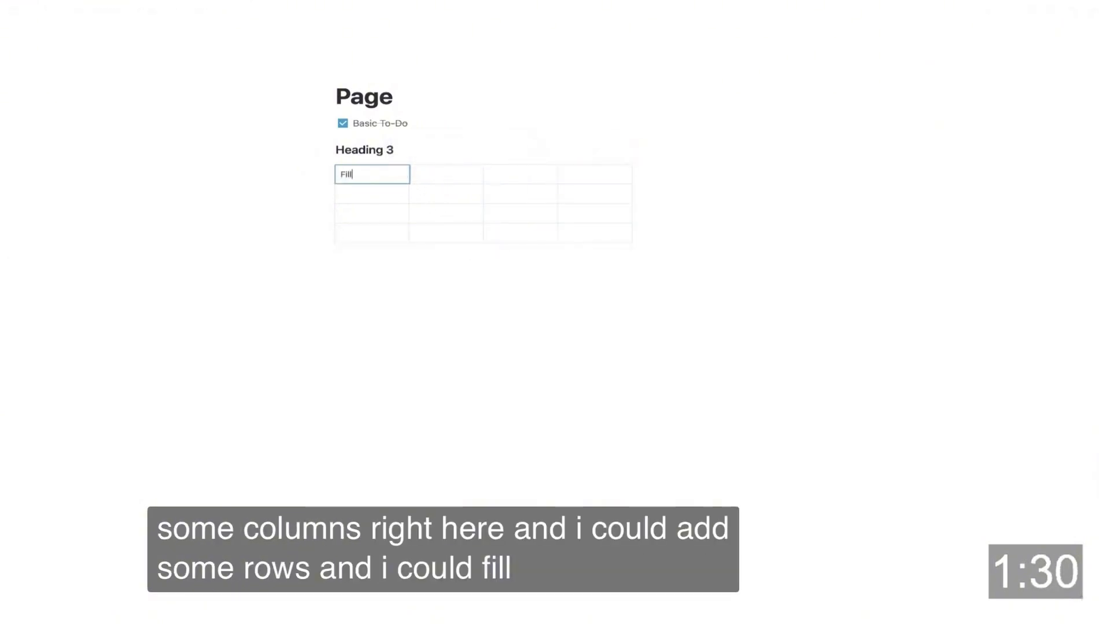
Enter "Fill THis out" in the table's first cell and move on through the following cells.
key(Tab)
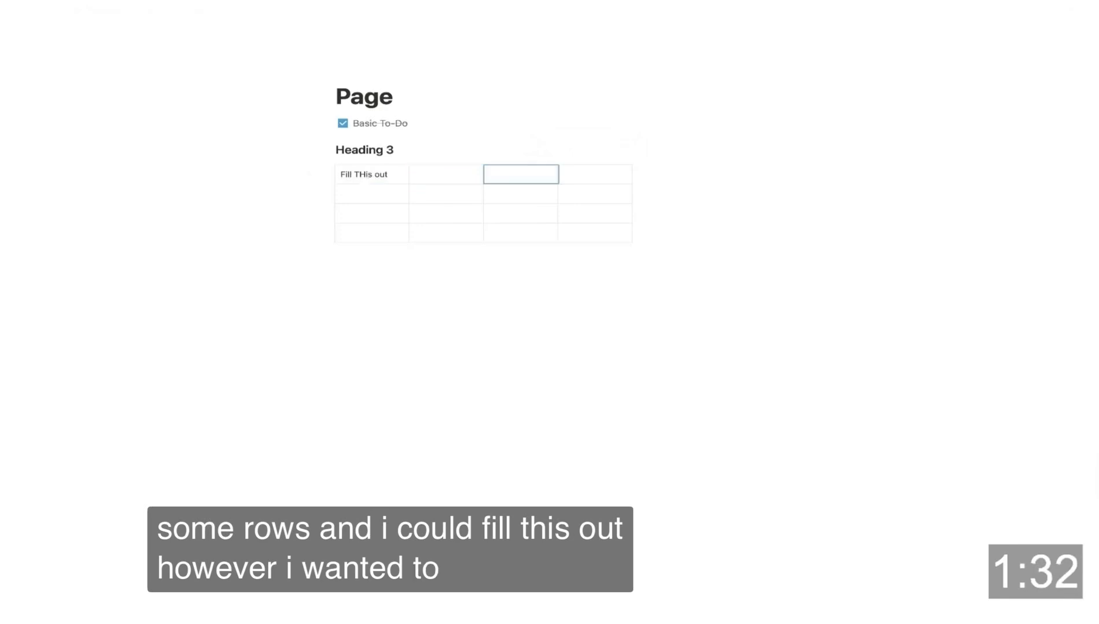
key(Tab)
key(Tab)
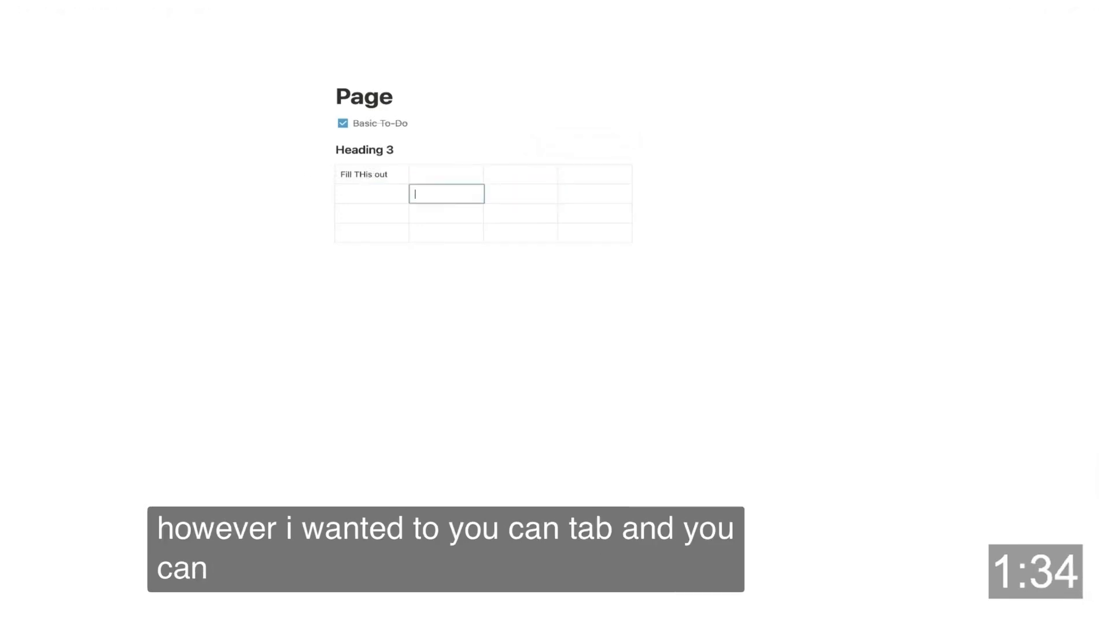
Browse the available block types below the table down to the database options, and remove the leftover slash.
click(417, 283)
text(/)
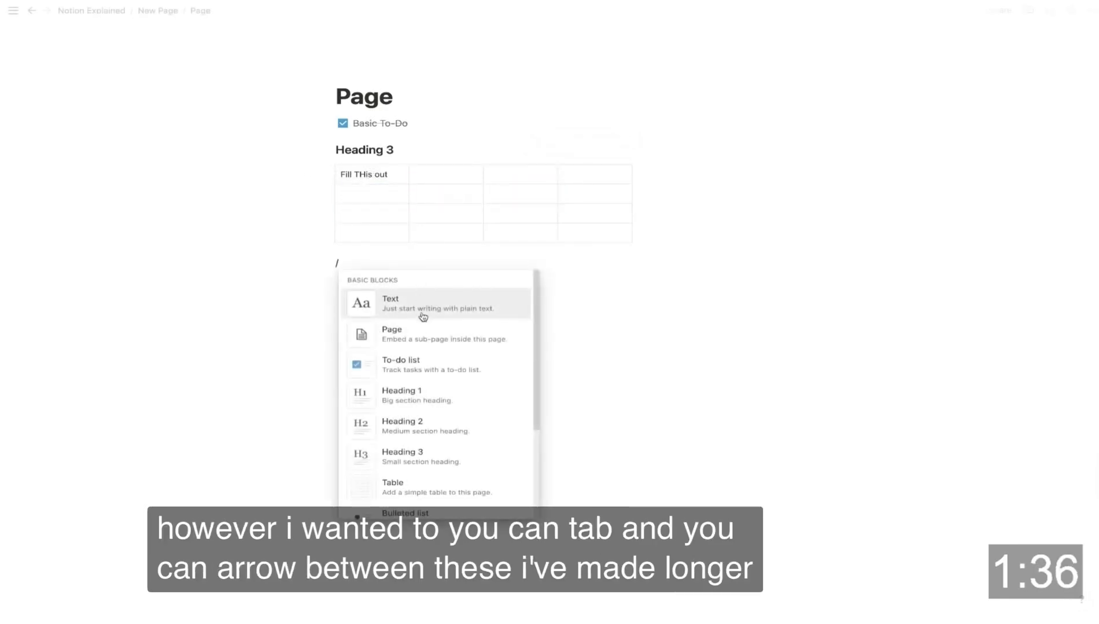
scroll(423, 318, down, 10)
scroll(423, 323, down, 8)
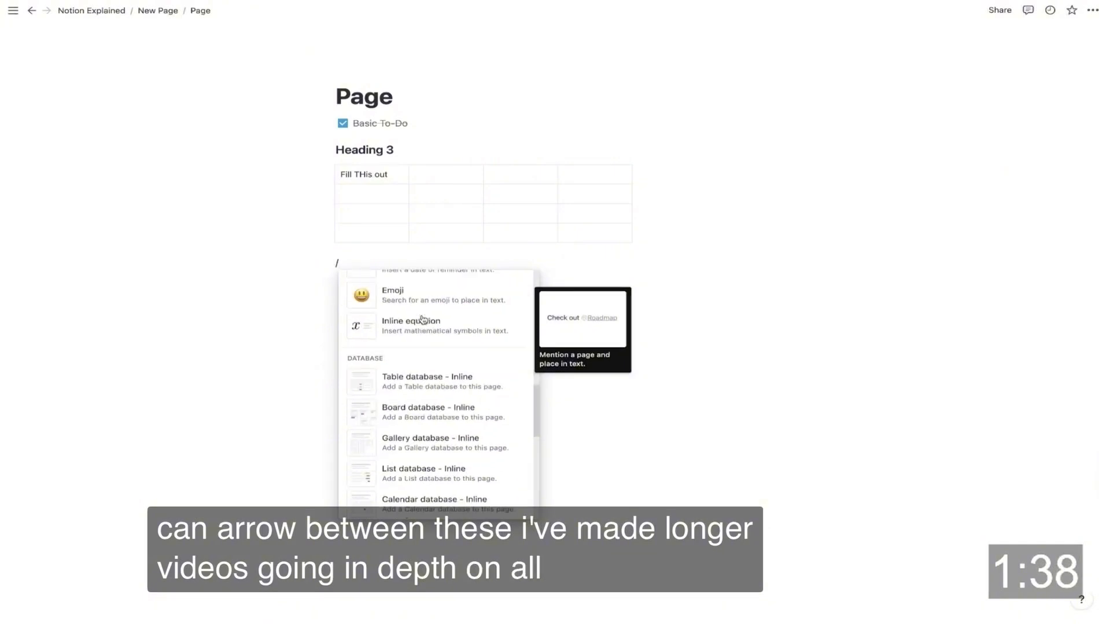
click(261, 305)
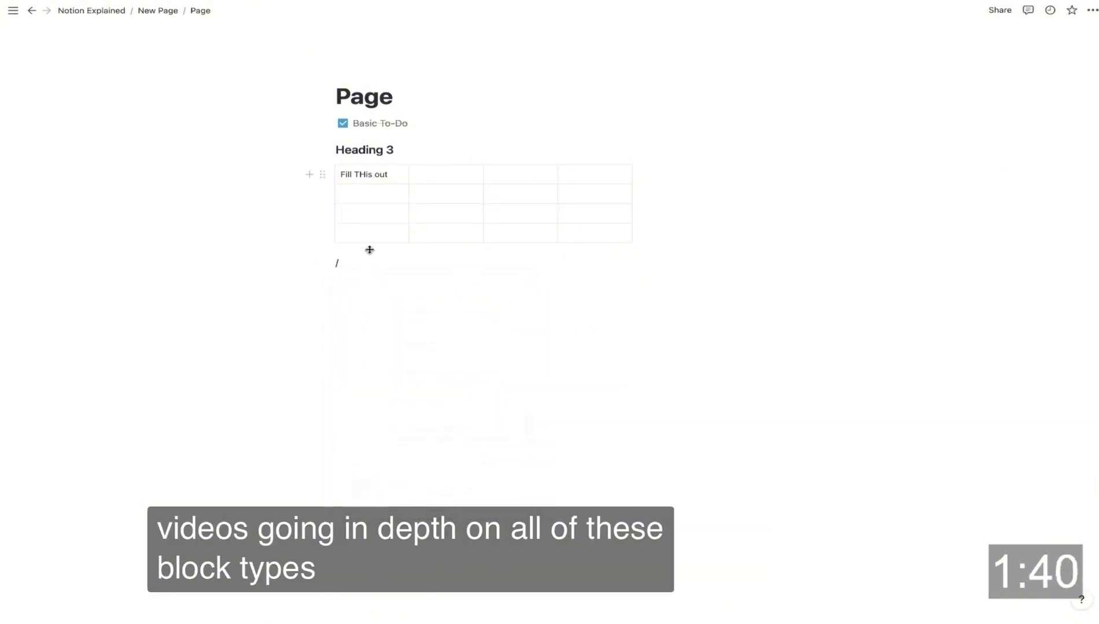
drag(368, 258, 302, 255)
key(BackSpace)
key(BackSpace)
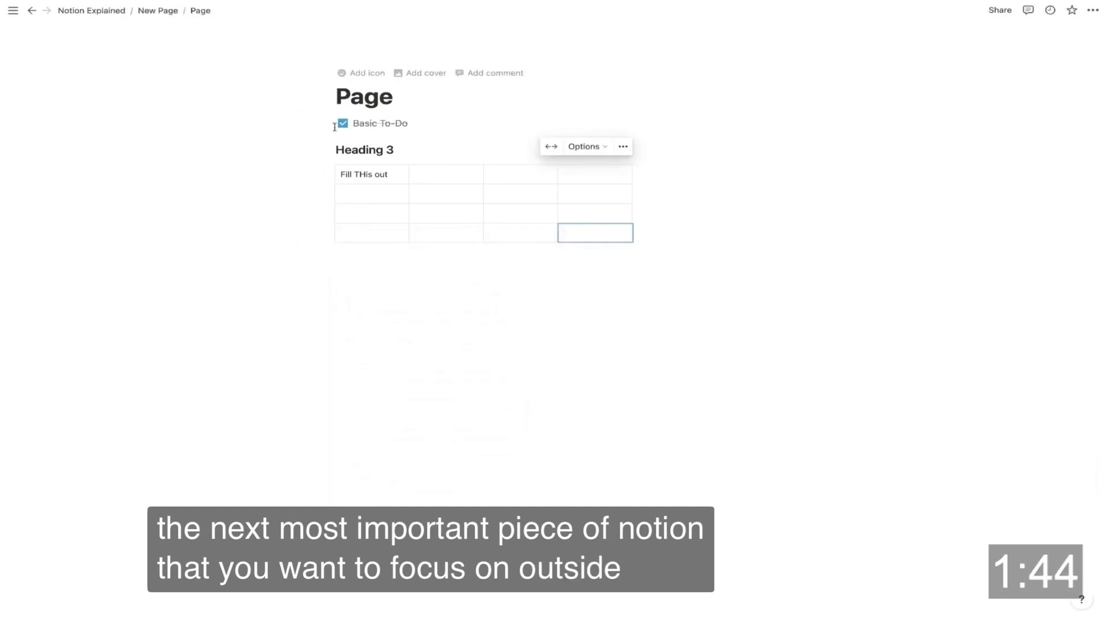
Delete the to-do, heading and simple table from the page, and turn the empty page into a Table database.
drag(478, 295, 289, 114)
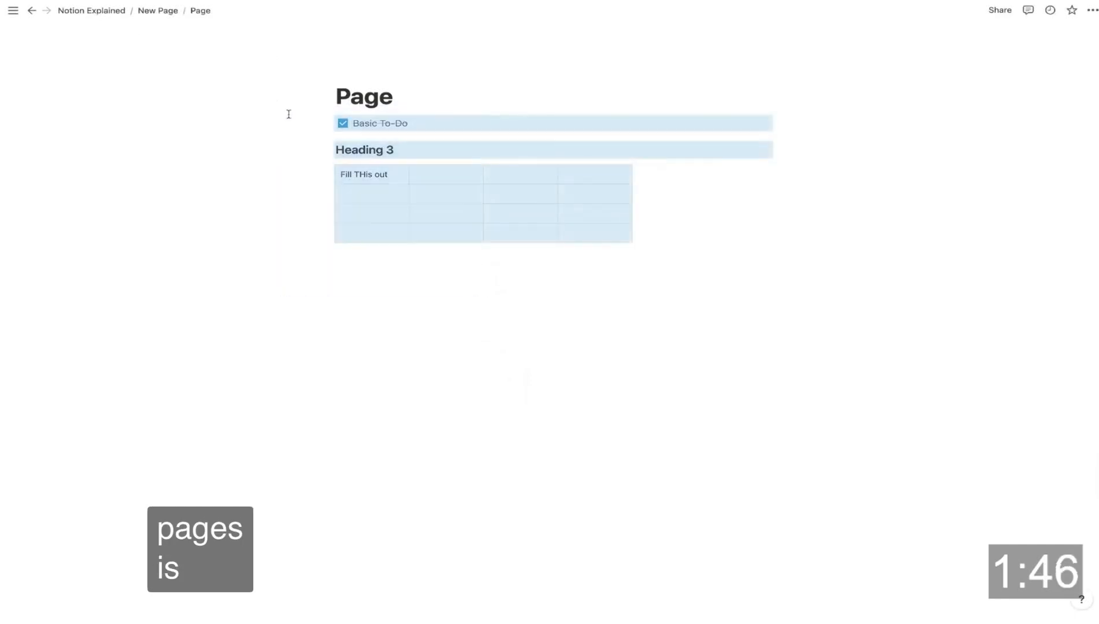
key(BackSpace)
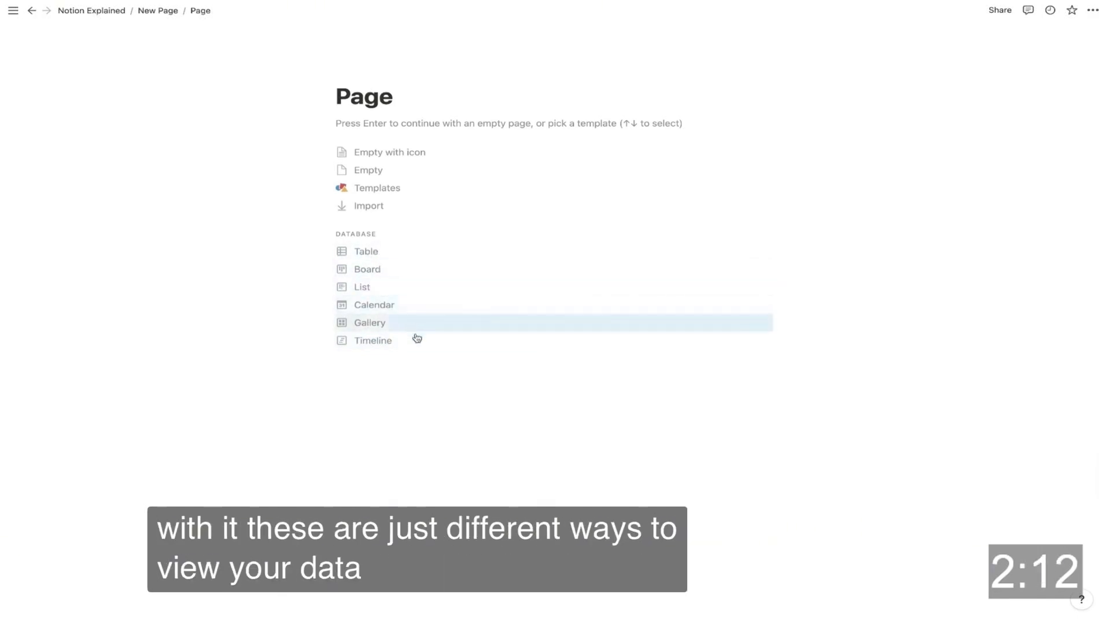
click(393, 257)
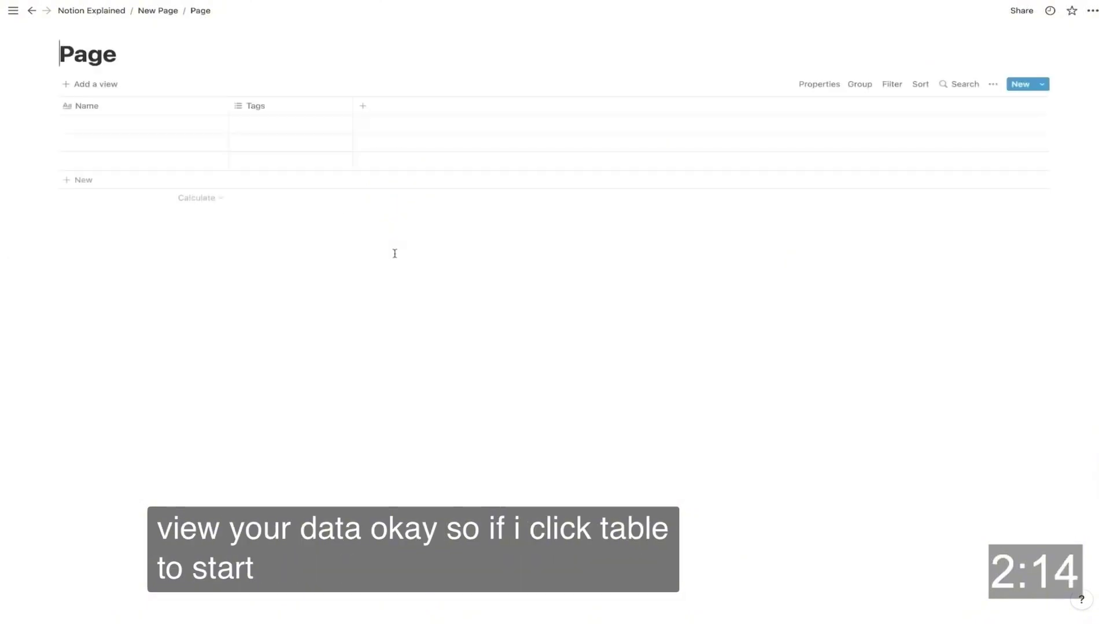
Add a Board view to the database and switch back to the Table view.
click(97, 91)
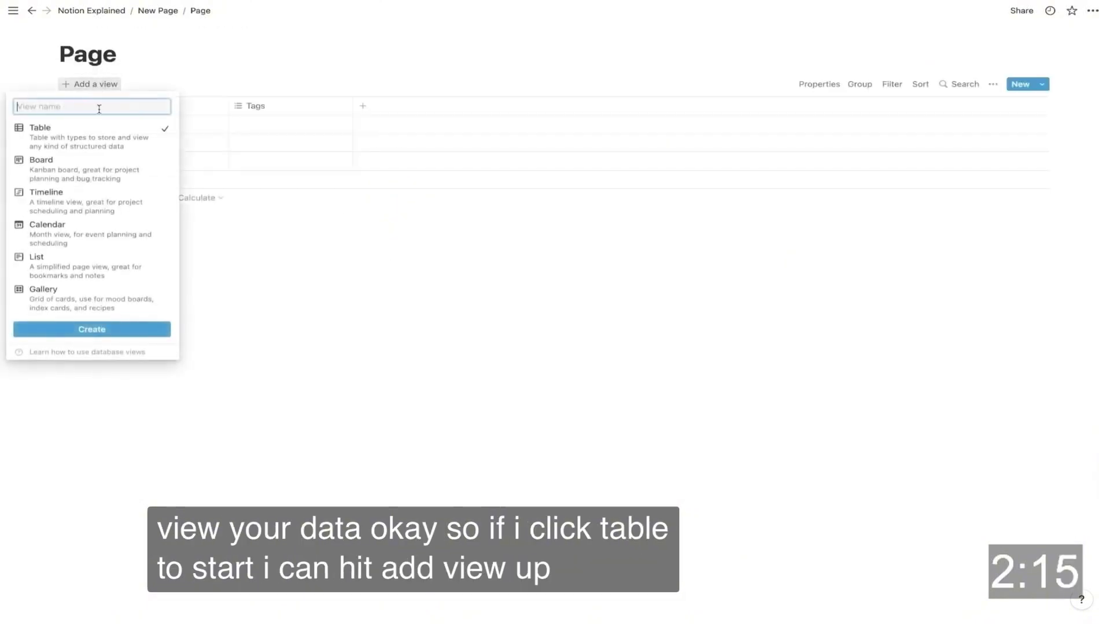
click(101, 170)
click(124, 330)
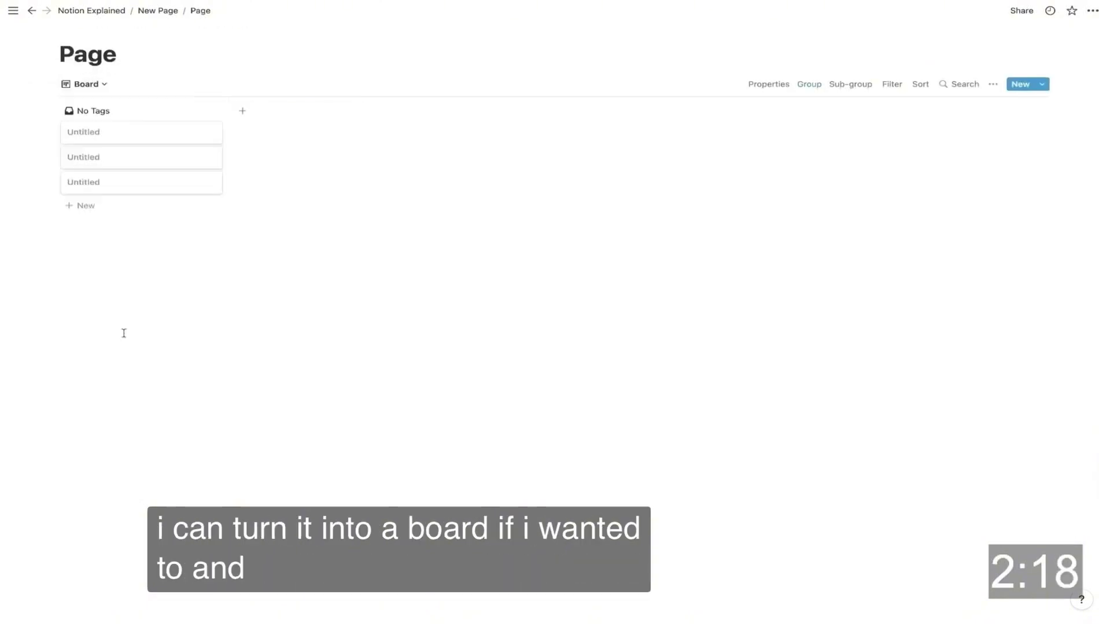
click(87, 84)
click(94, 126)
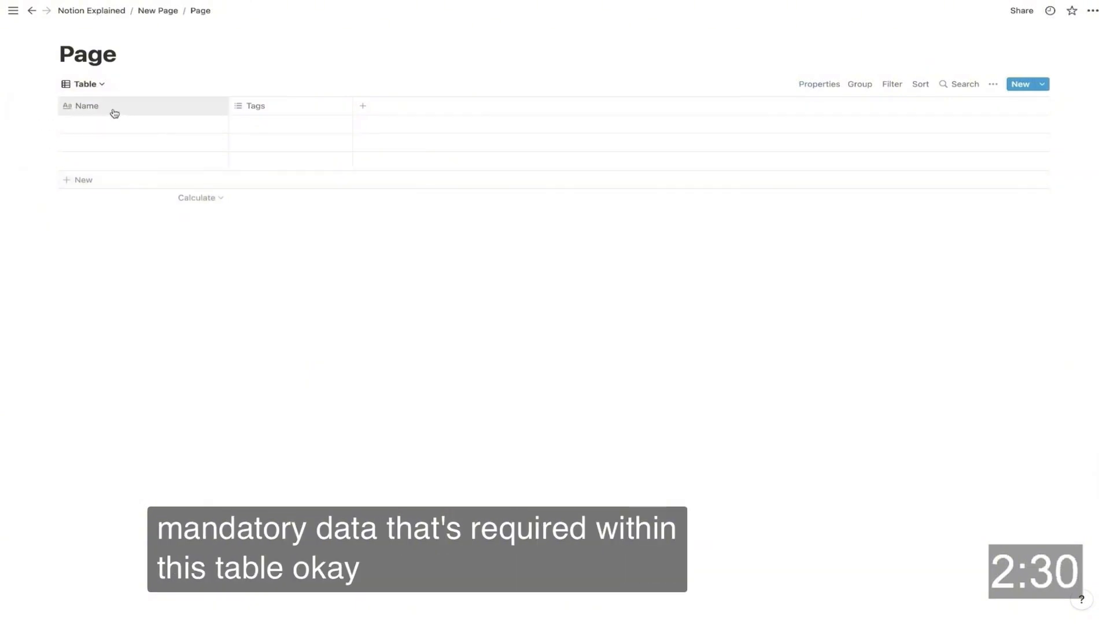
Delete the Tags column from the database and confirm its removal.
click(274, 113)
click(249, 314)
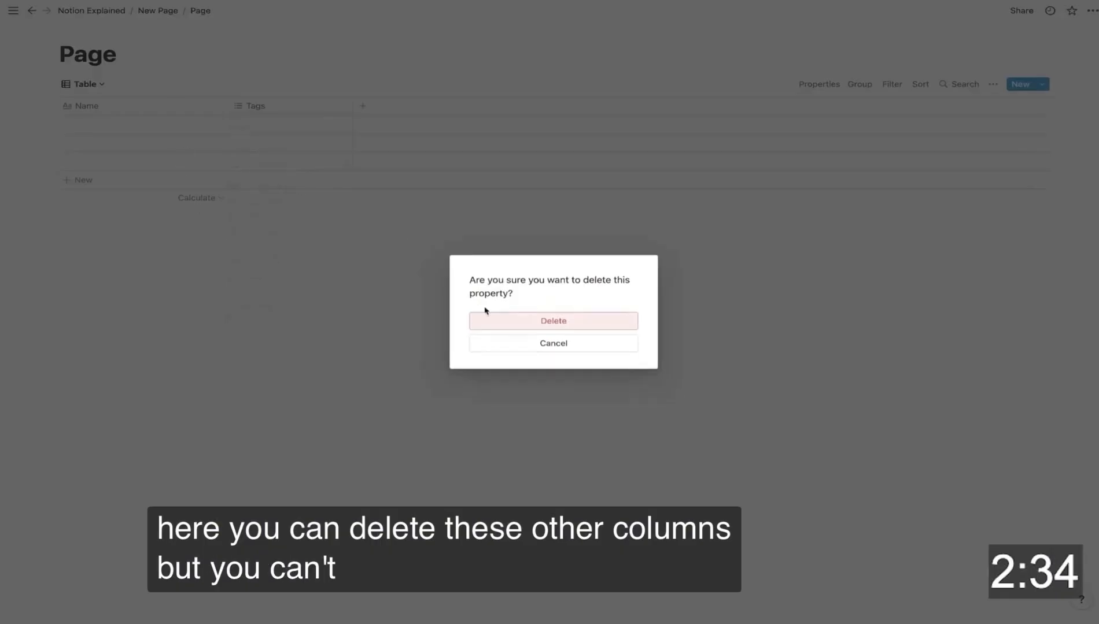
click(488, 318)
Check the options of the Name column and rename it as "Books".
click(152, 108)
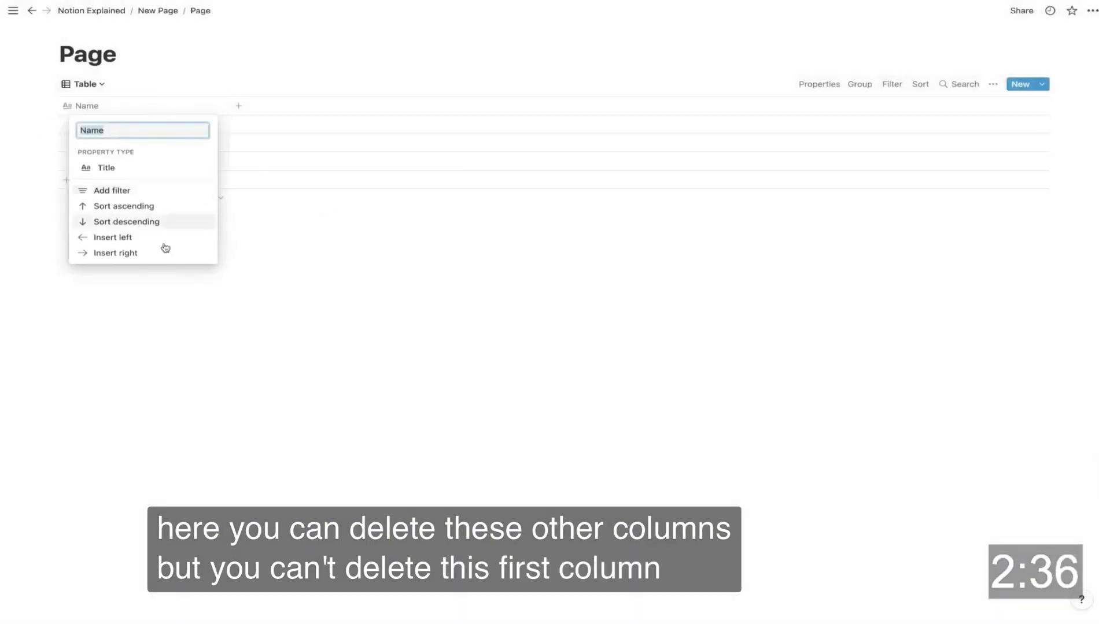
click(130, 110)
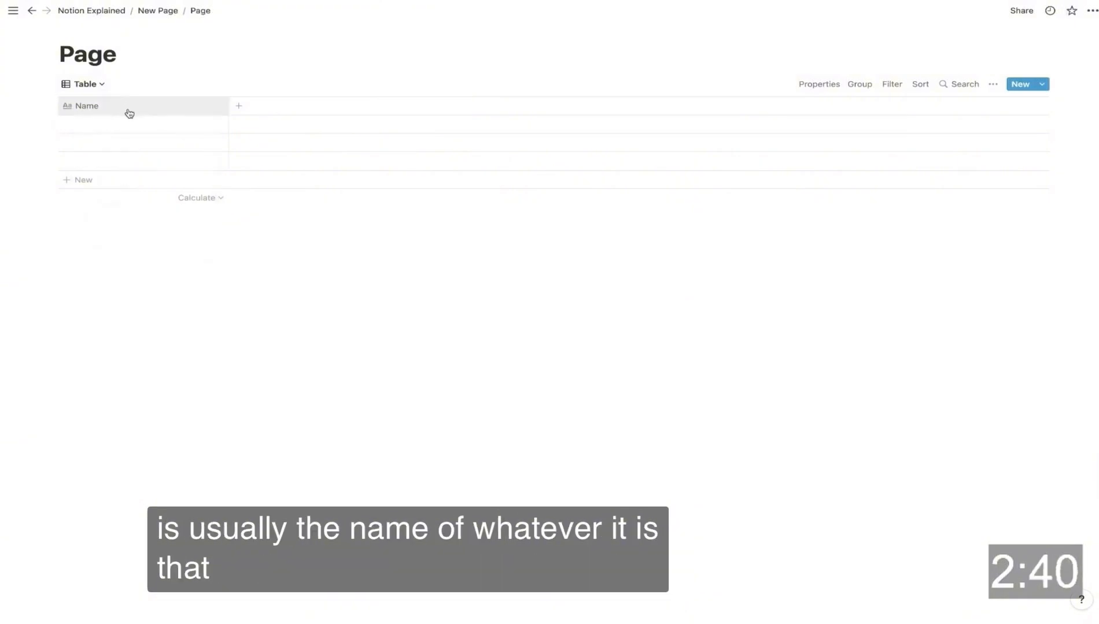
click(135, 108)
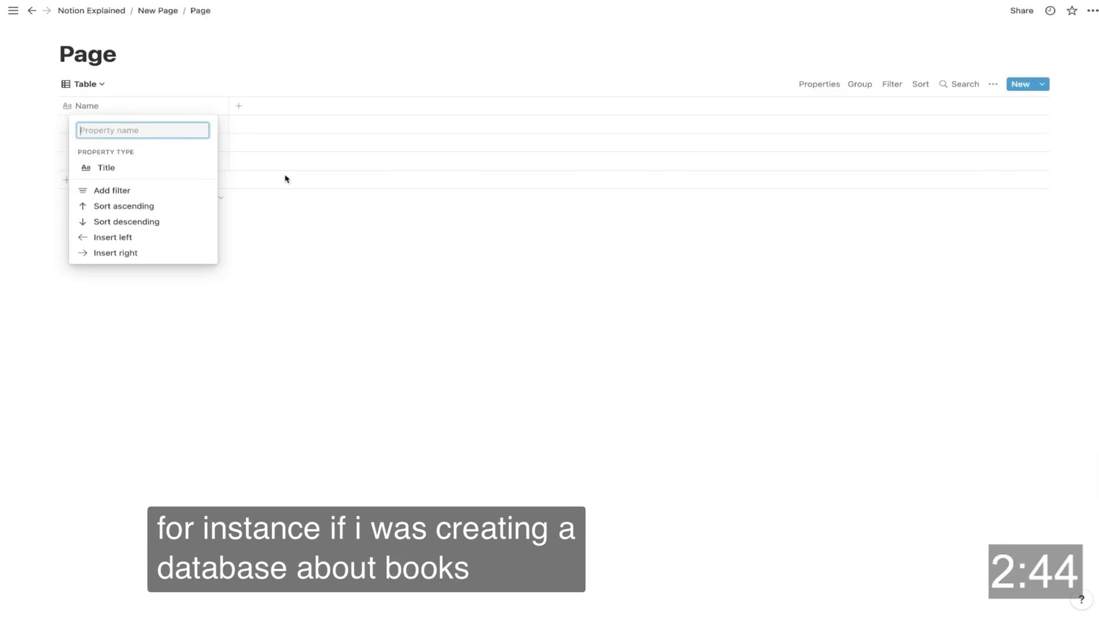
text(Books)
key(Return)
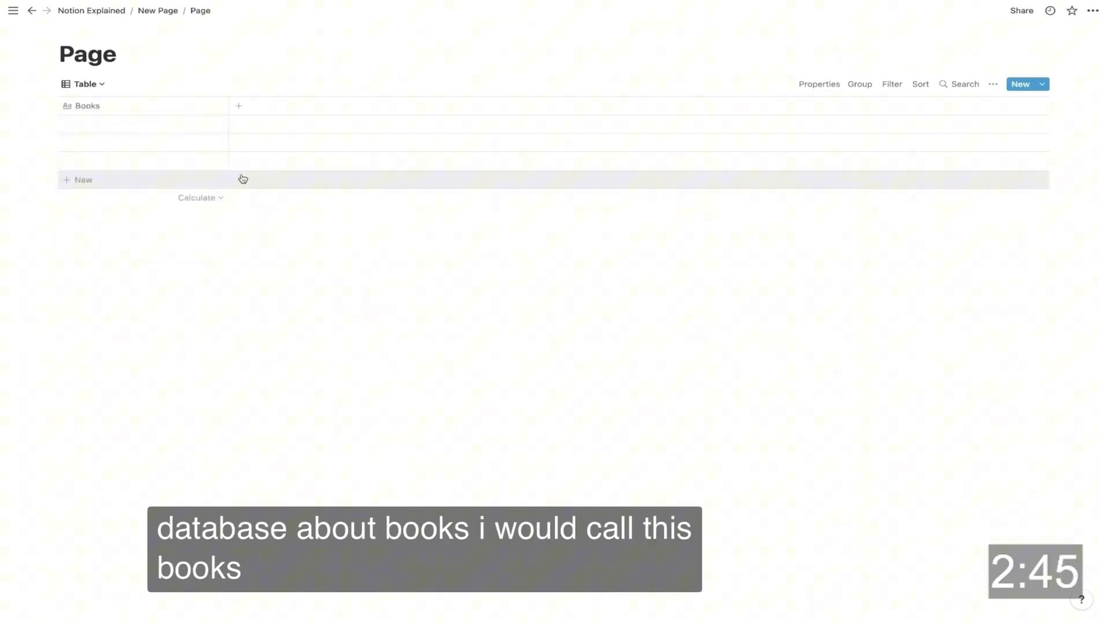
Enter "Reality Transurfing" as the first entry in the Books column and open its page.
click(158, 120)
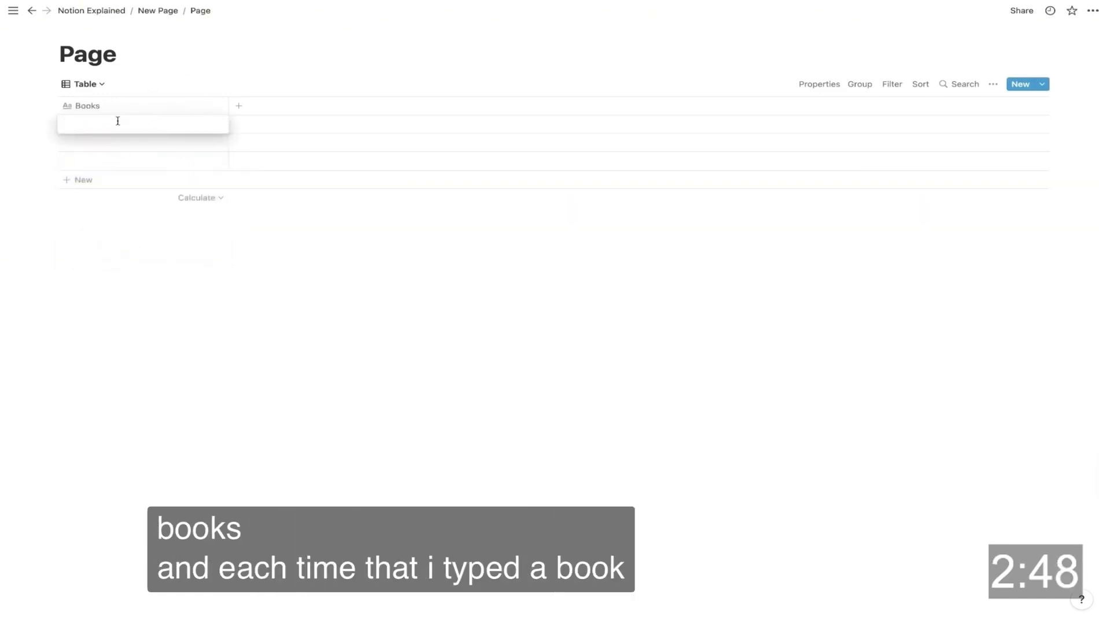
text(Reality Transurfing)
key(Return)
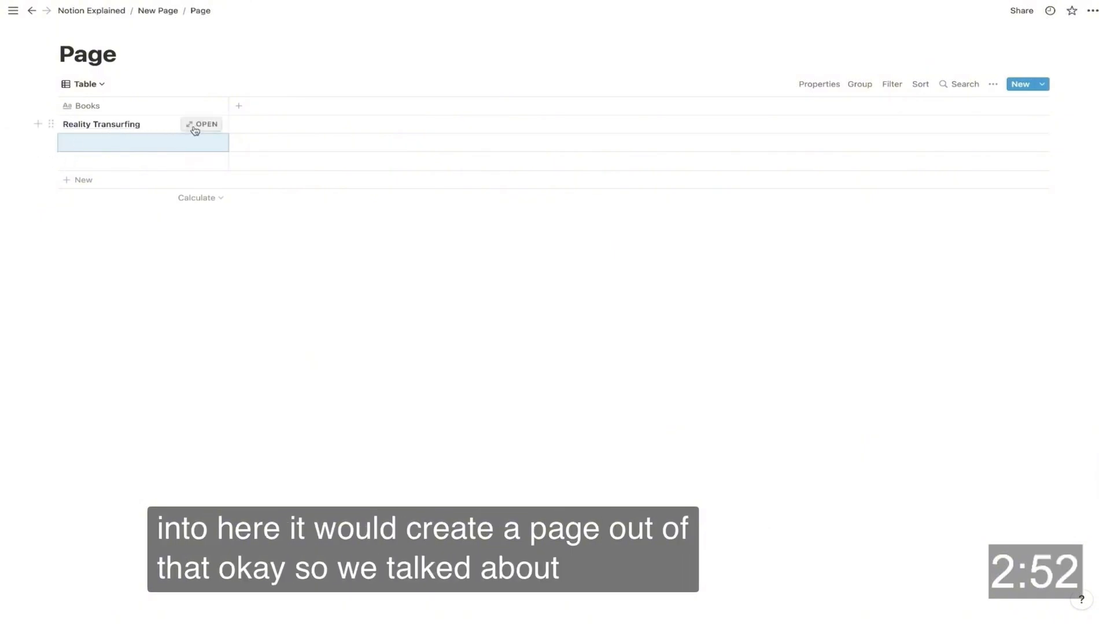
click(197, 124)
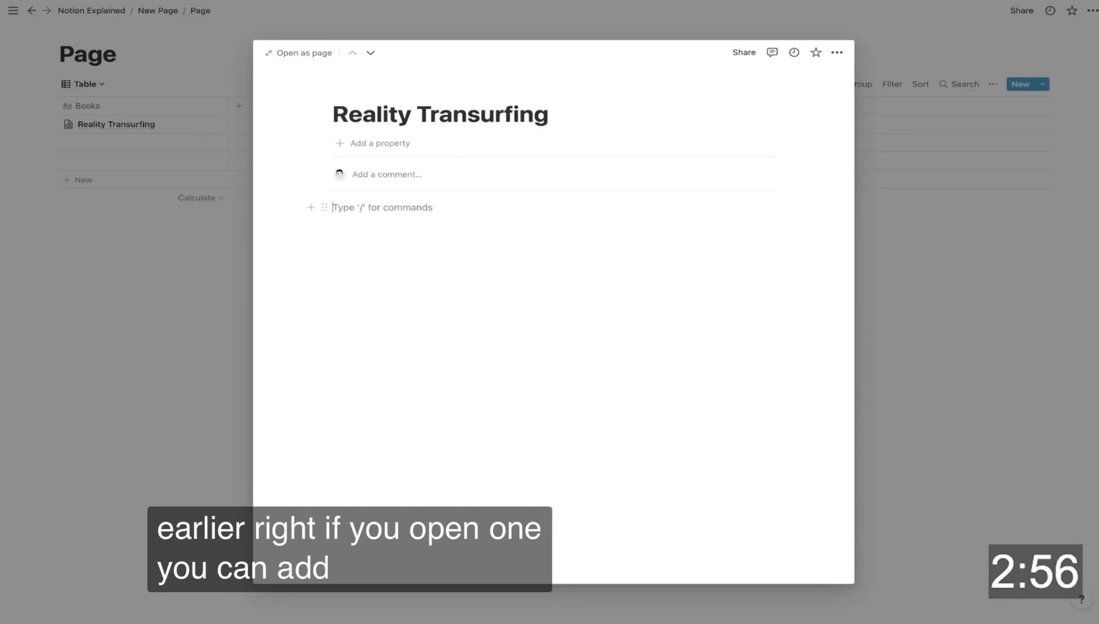
Browse the basic block types available for the body of the book's page, and remove the leftover slash.
text(/)
scroll(416, 263, down, 3)
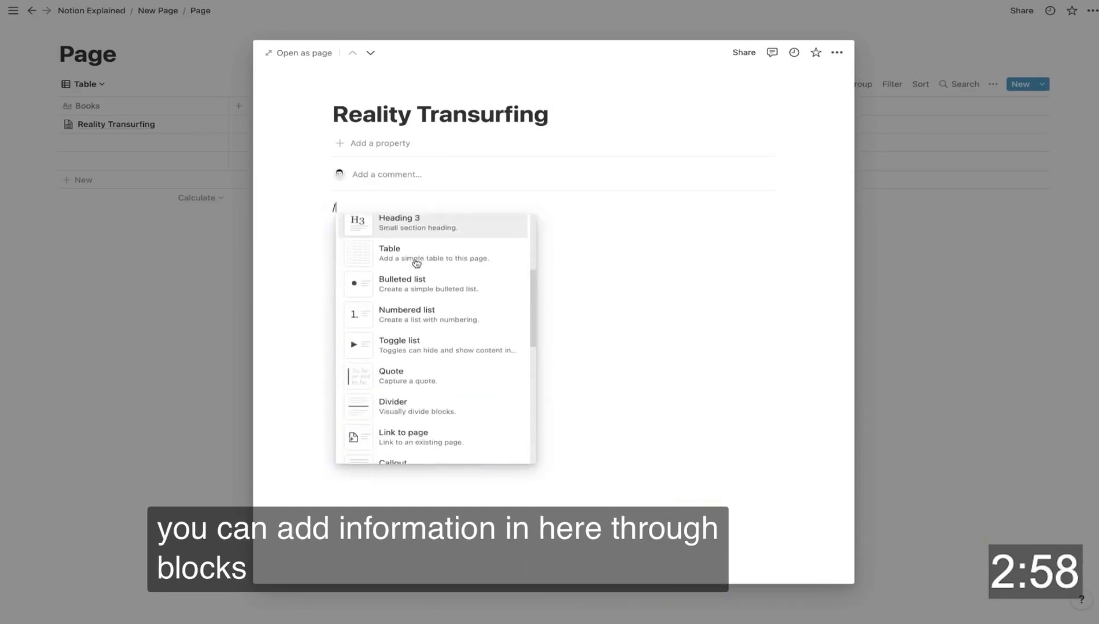
scroll(416, 263, up, 3)
scroll(413, 272, down, 1)
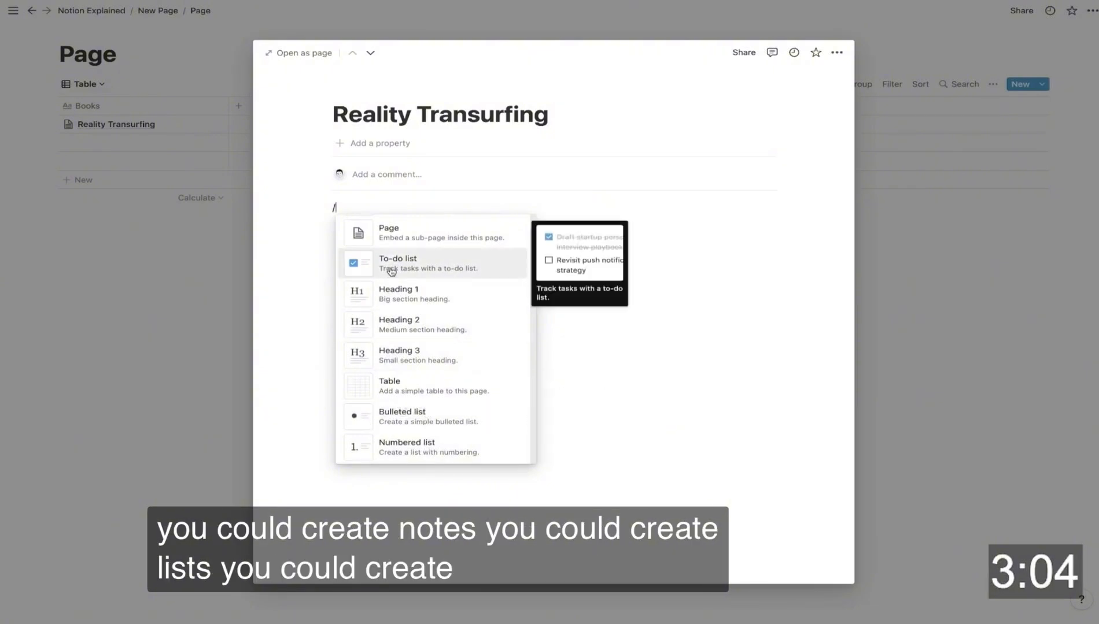
key(BackSpace)
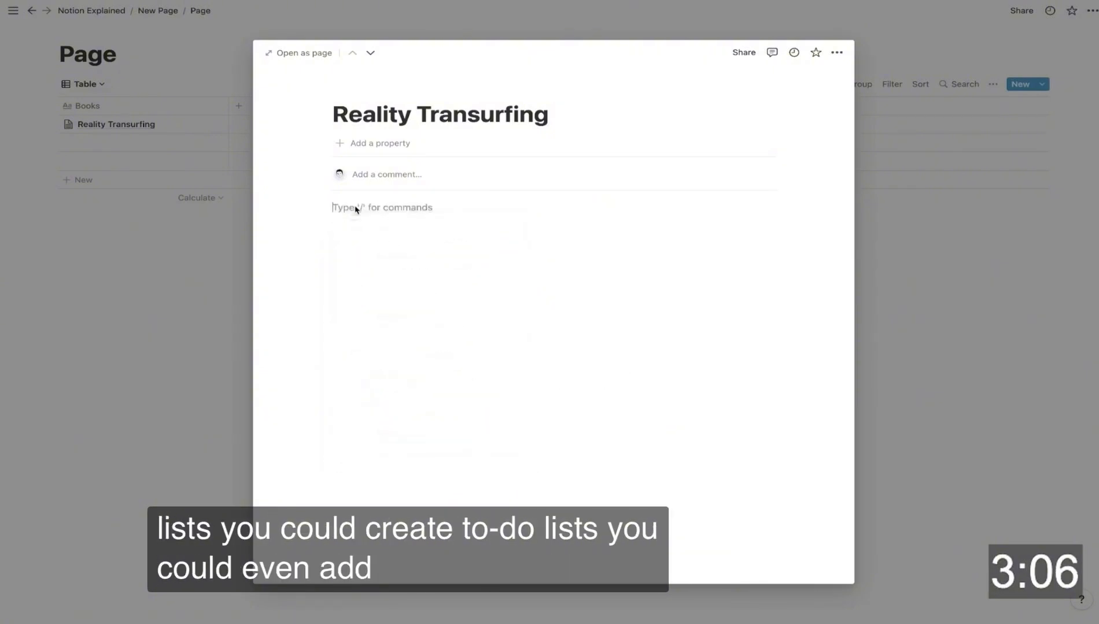
Insert an inline table database titled "Database" in the book's page and return to the Books table.
text(/)
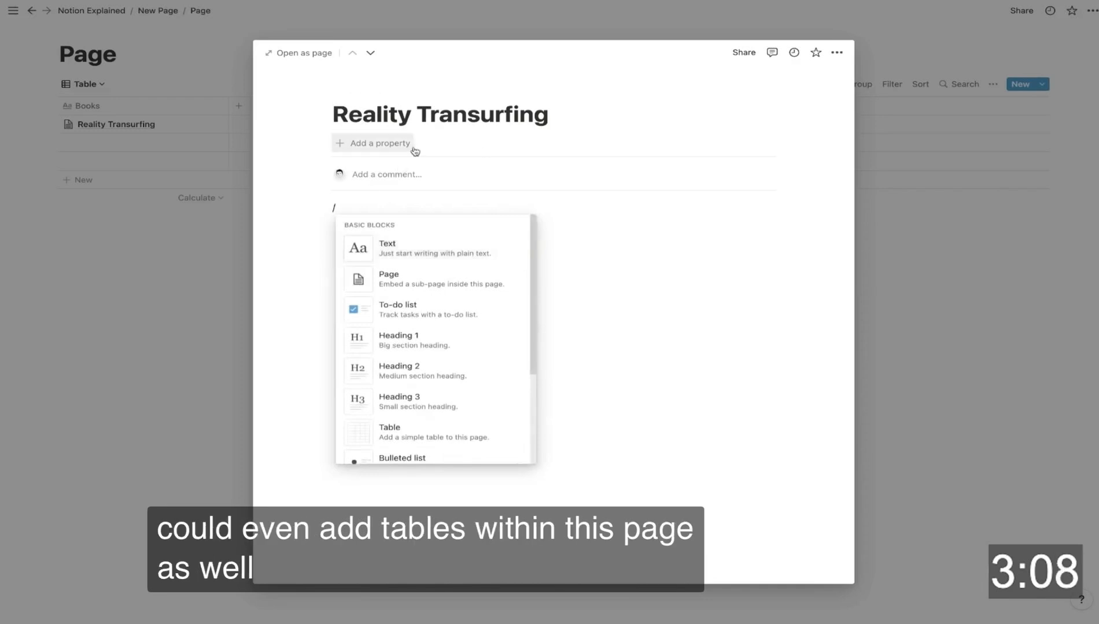
text(inline)
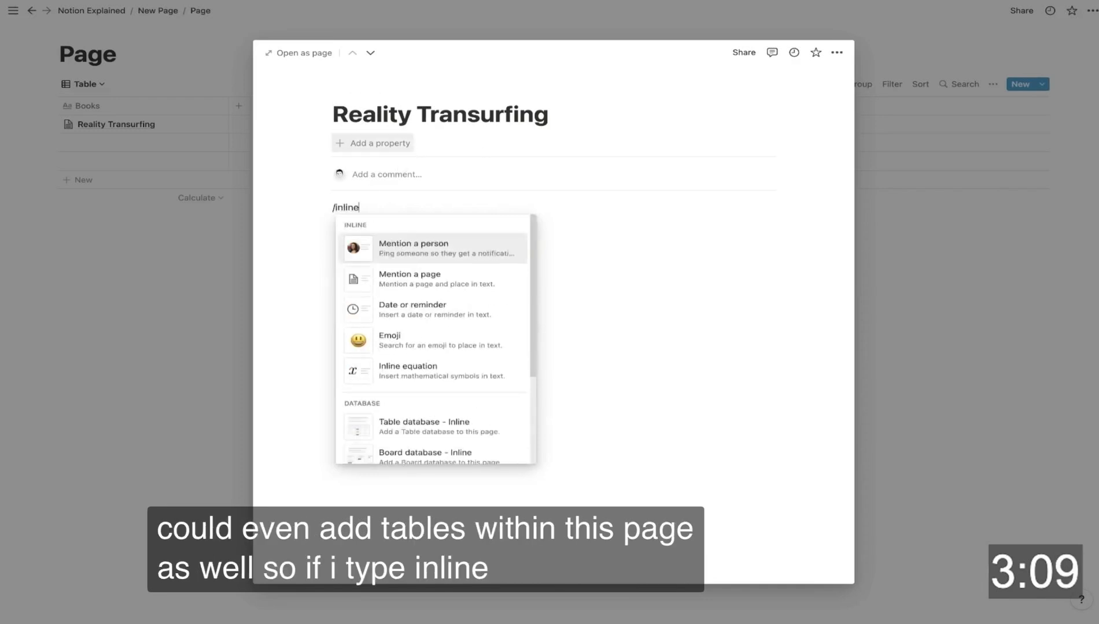
click(431, 421)
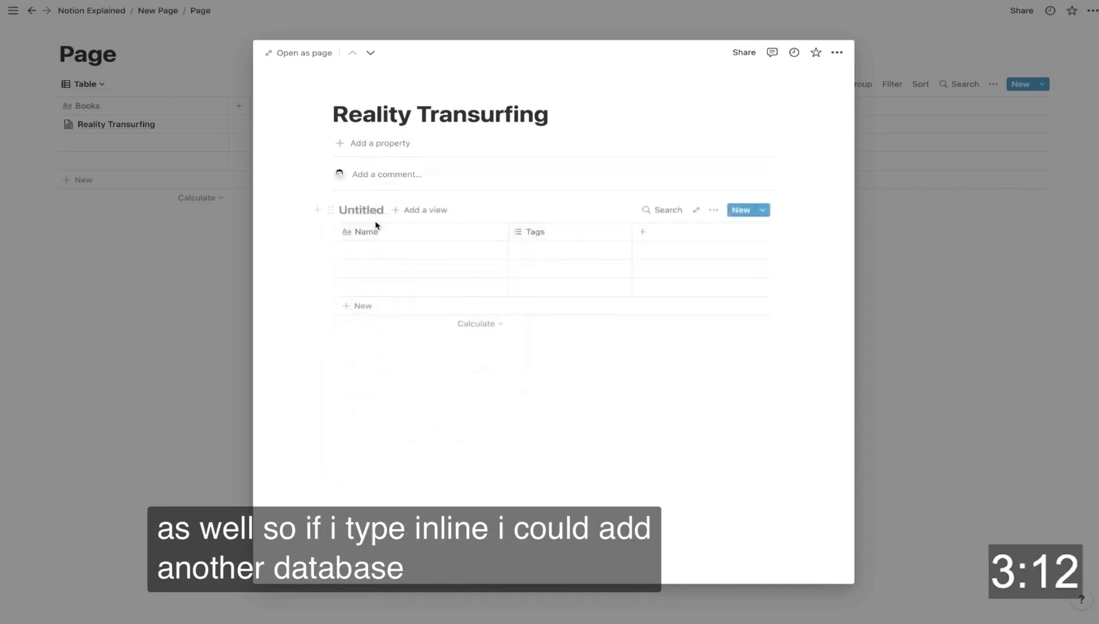
key(BackSpace)
key(BackSpace)
key(BackSpace)
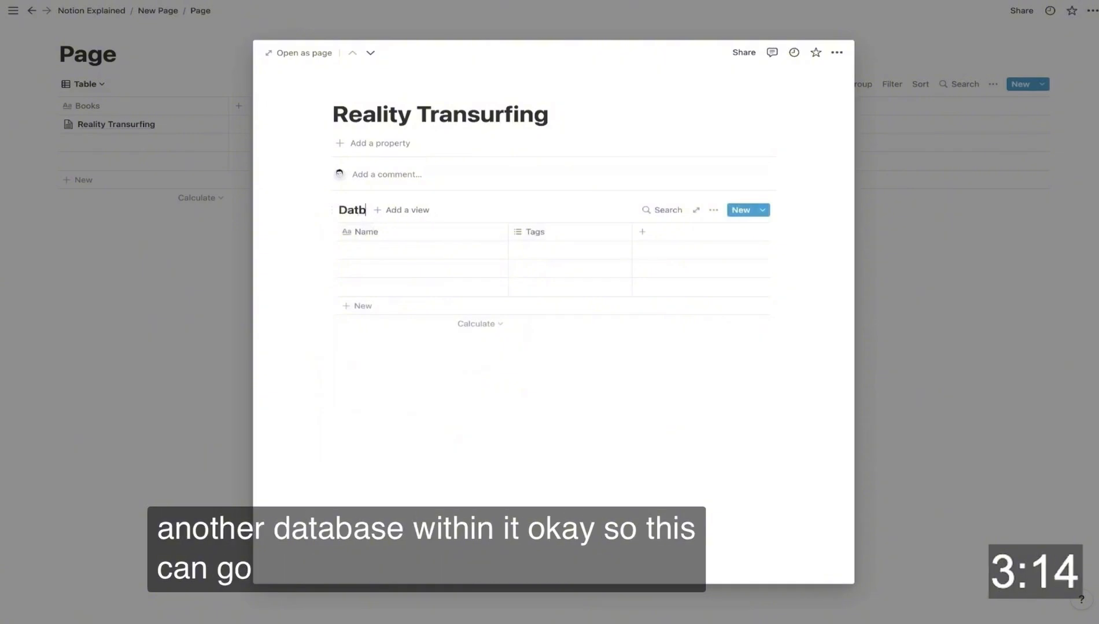
key(BackSpace)
text(base)
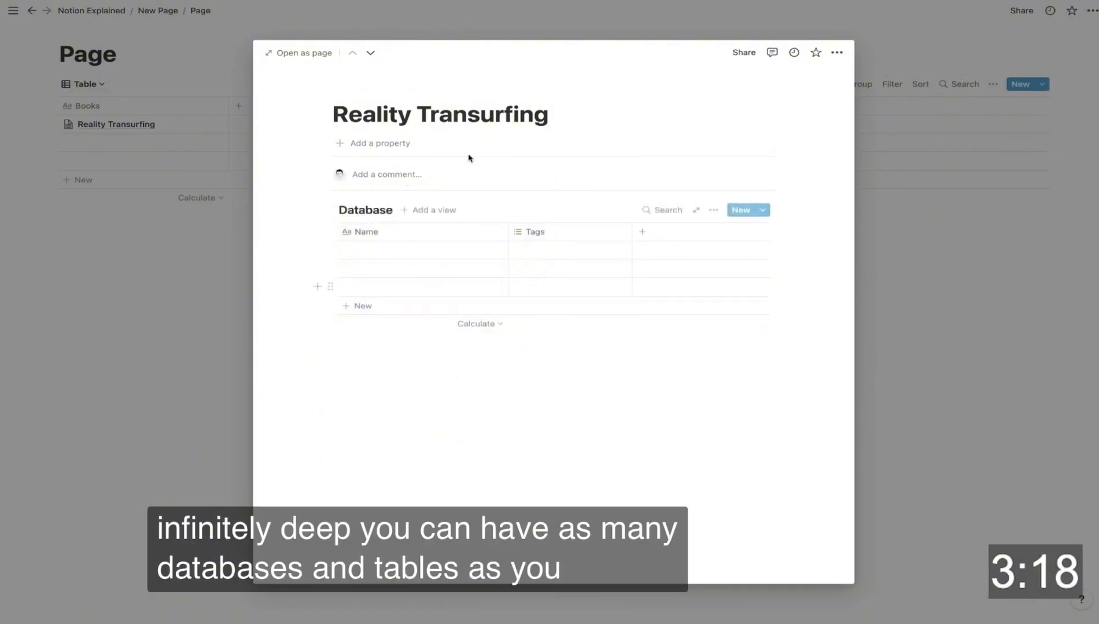
click(119, 88)
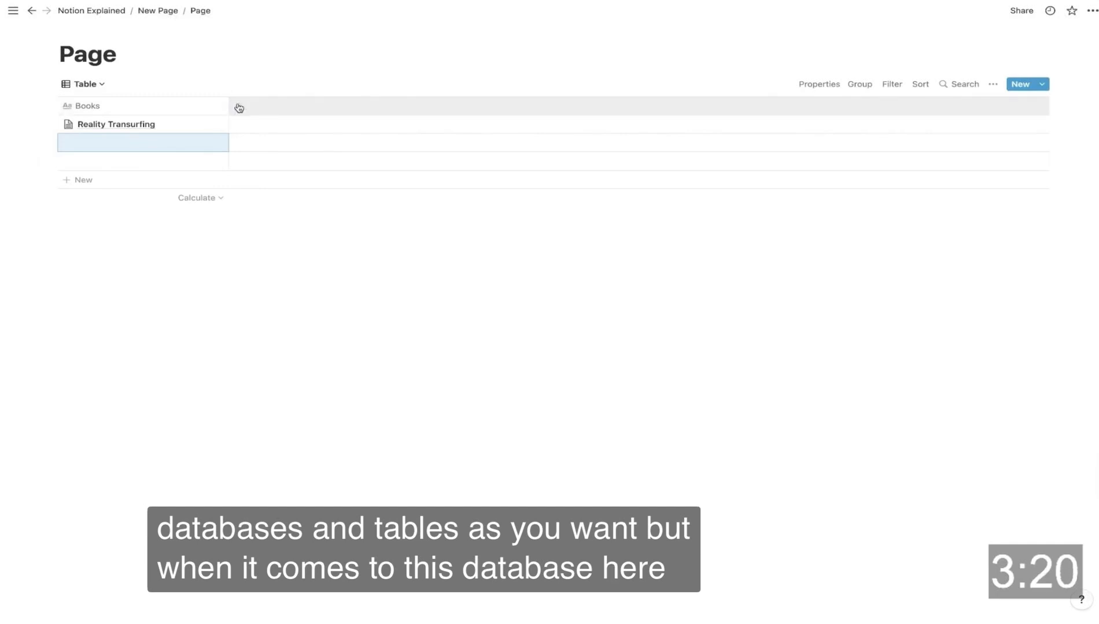
Add a column beside Books, review the basic and advanced property types, set its type to Select and name it "Select".
click(239, 108)
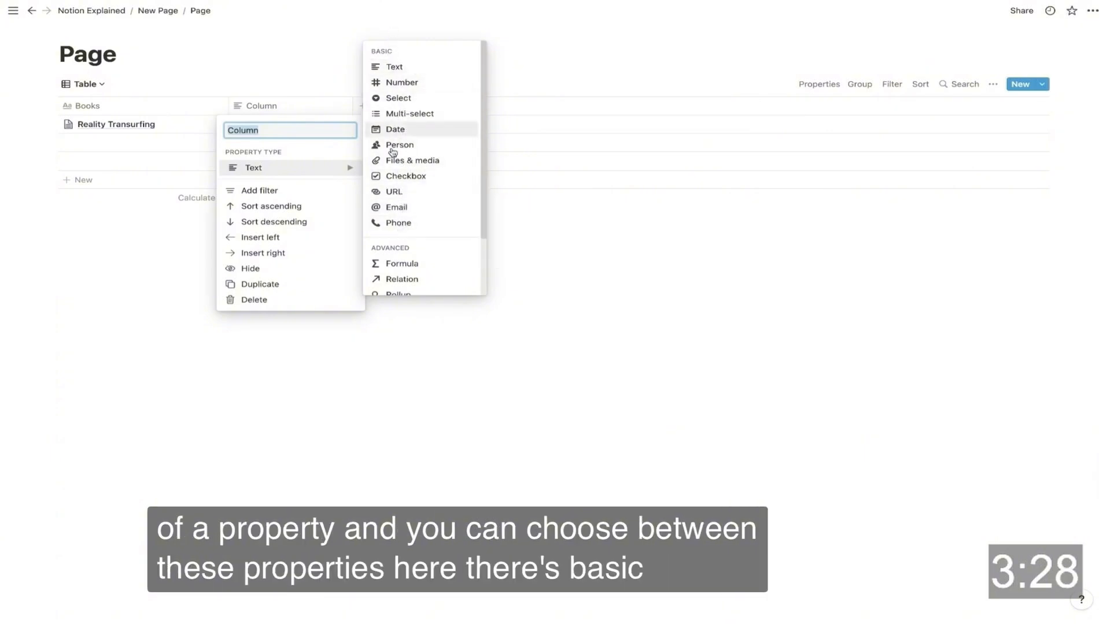
scroll(394, 231, down, 2)
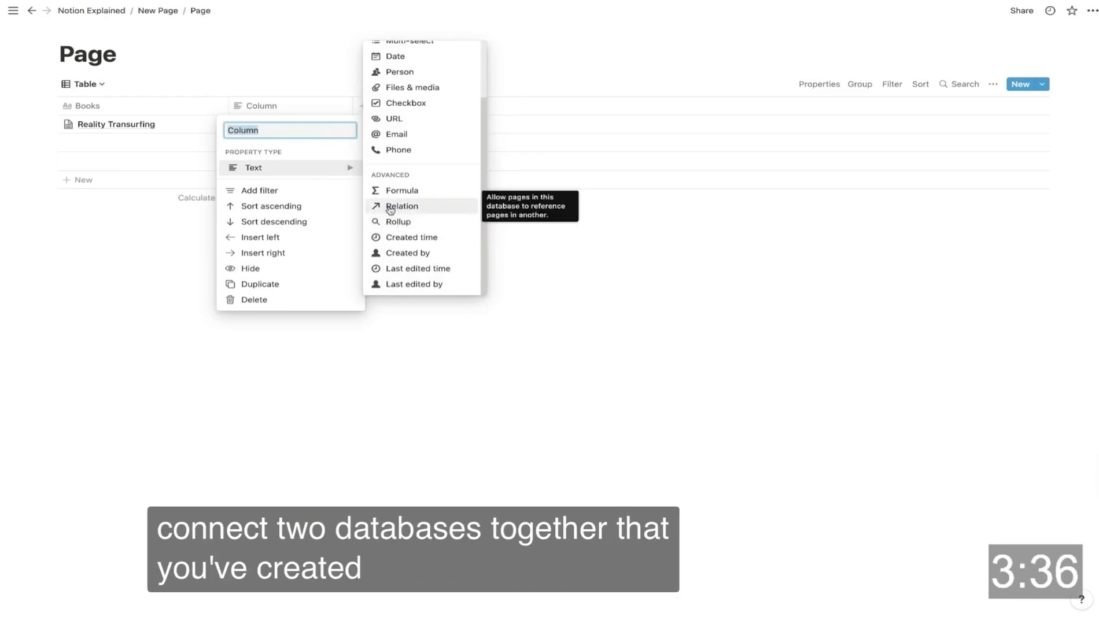
scroll(390, 209, up, 3)
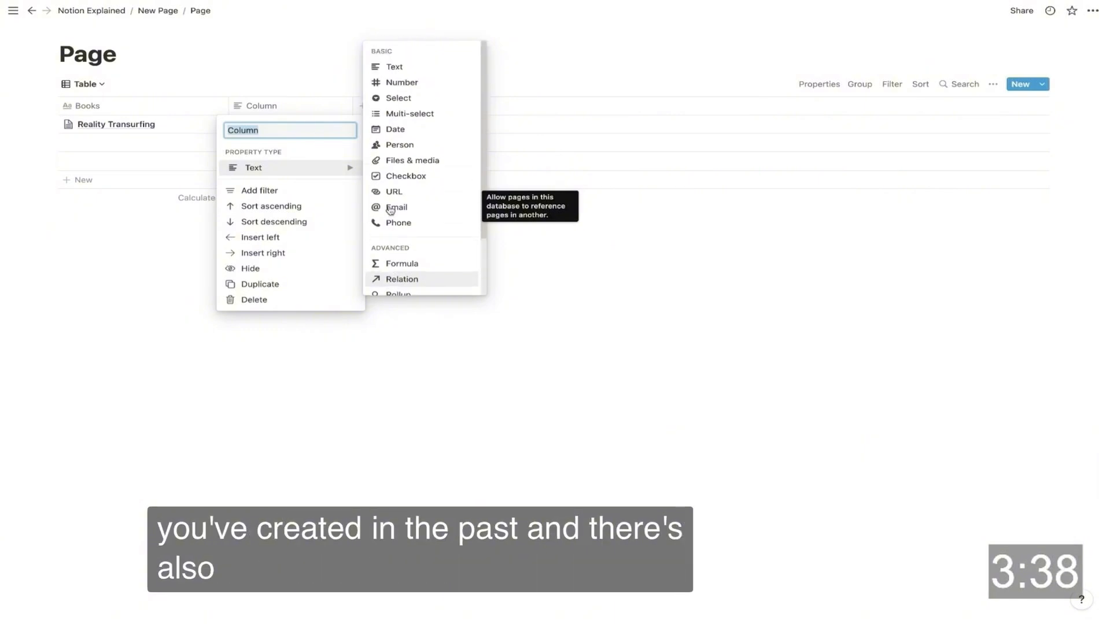
mouse_move(349, 168)
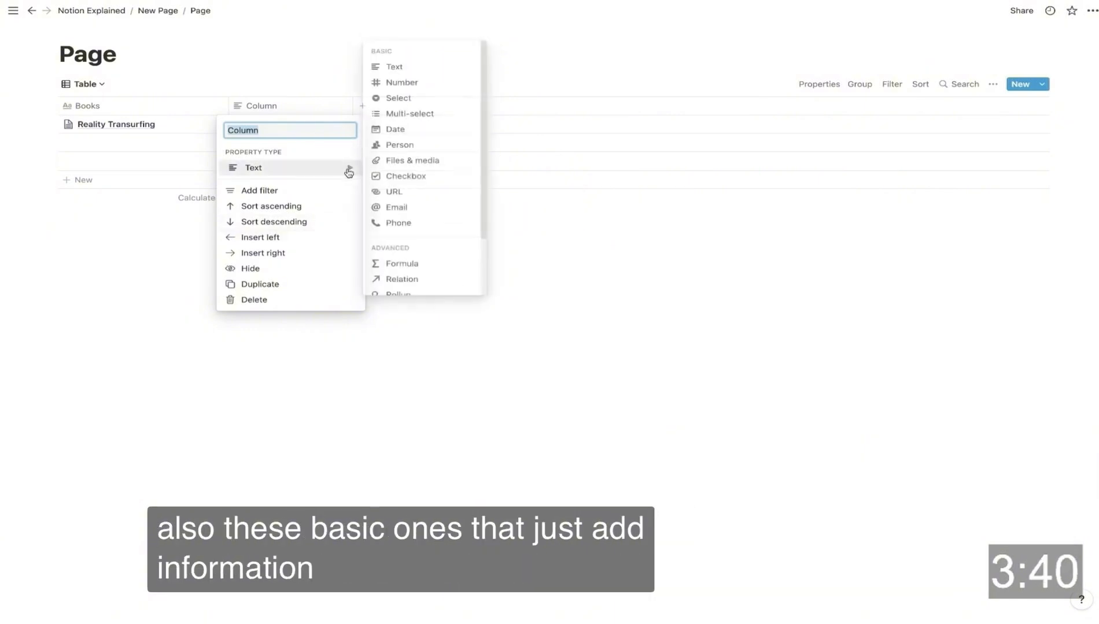
click(399, 99)
click(265, 106)
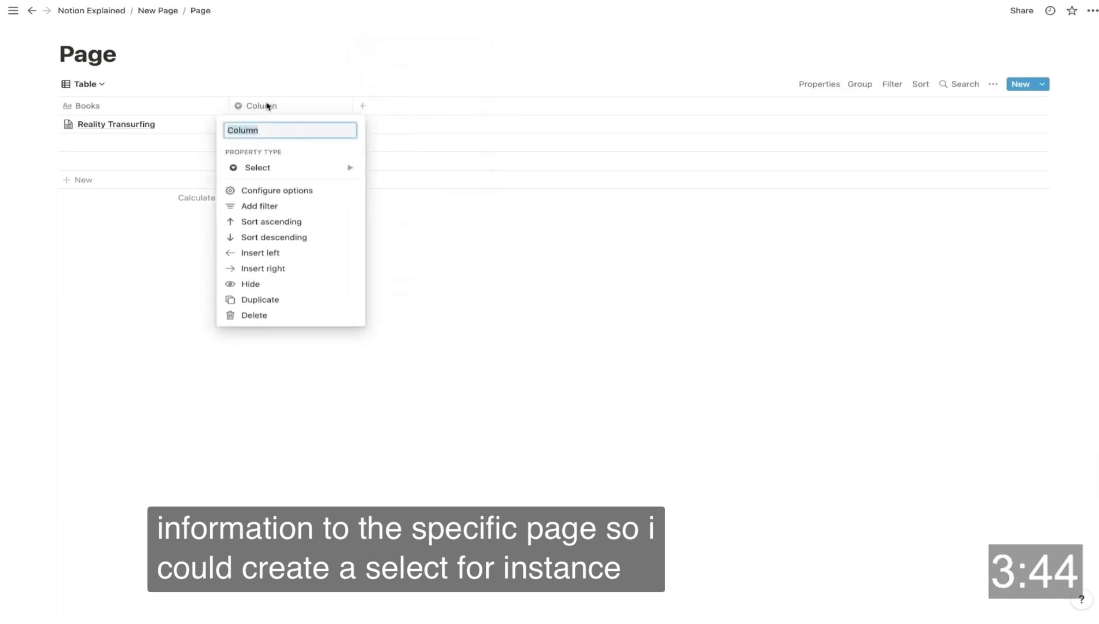
text(Select)
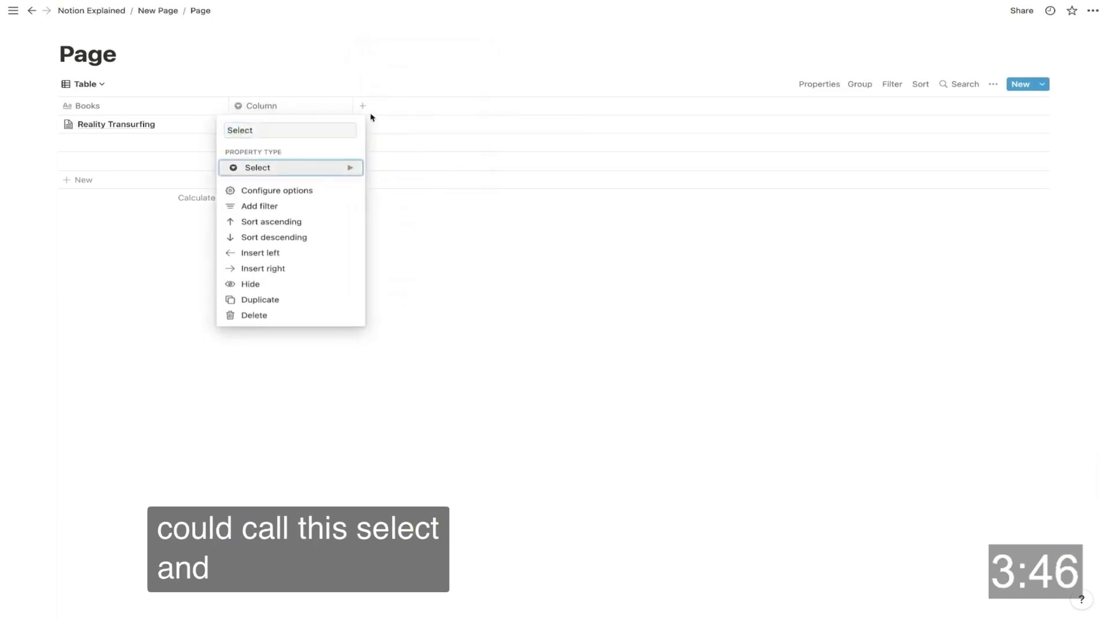
click(395, 118)
Tag Reality Transurfing as "Spiritual" in the Select column and open the book's page.
click(283, 136)
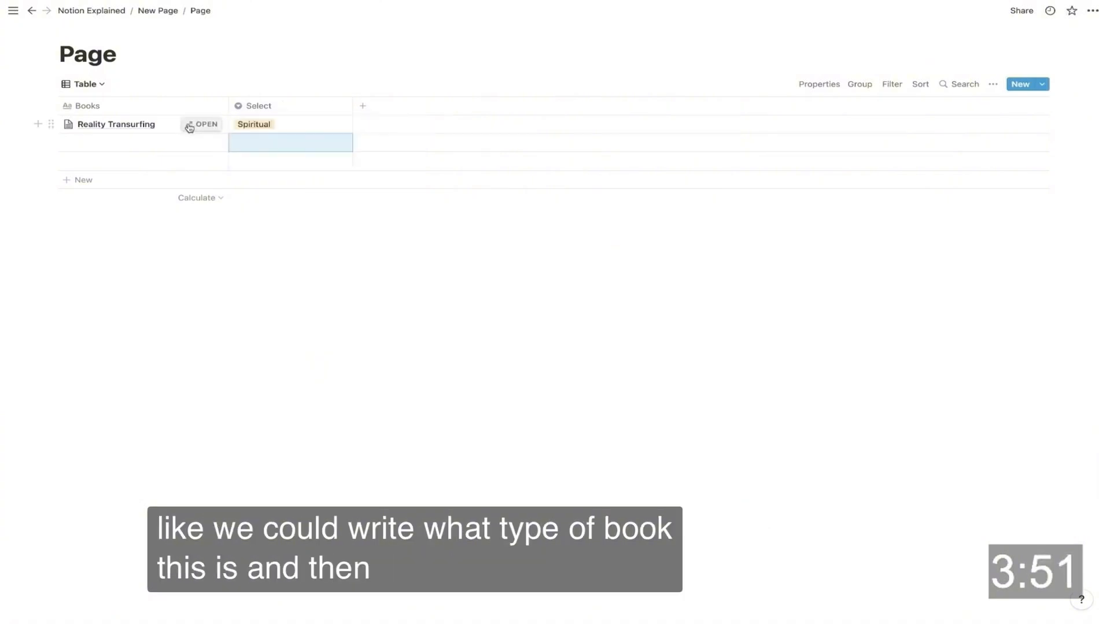
click(189, 126)
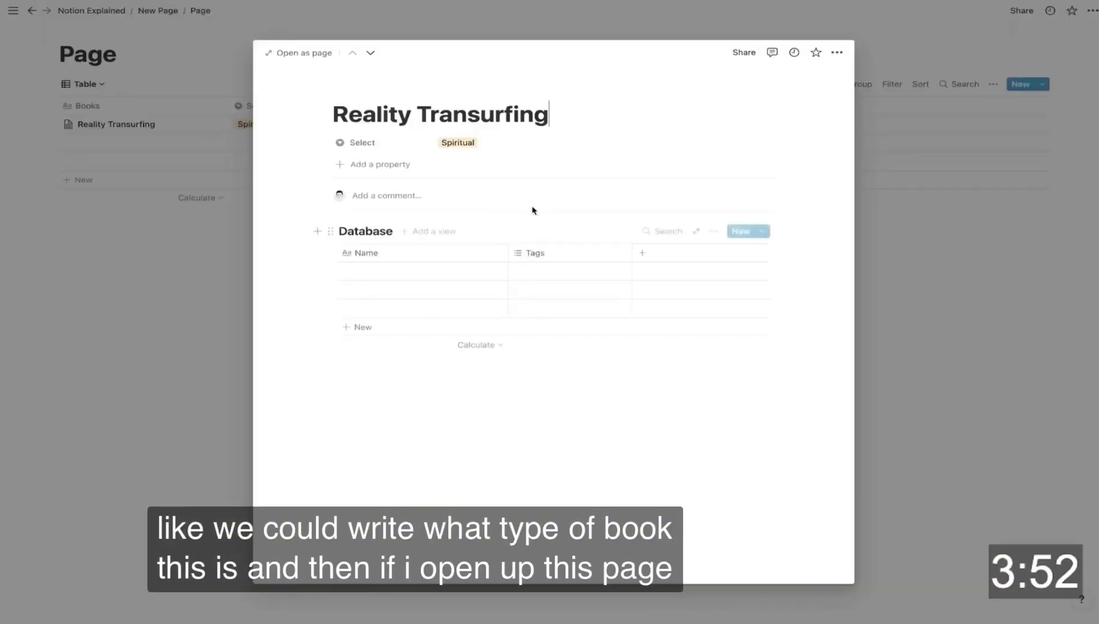